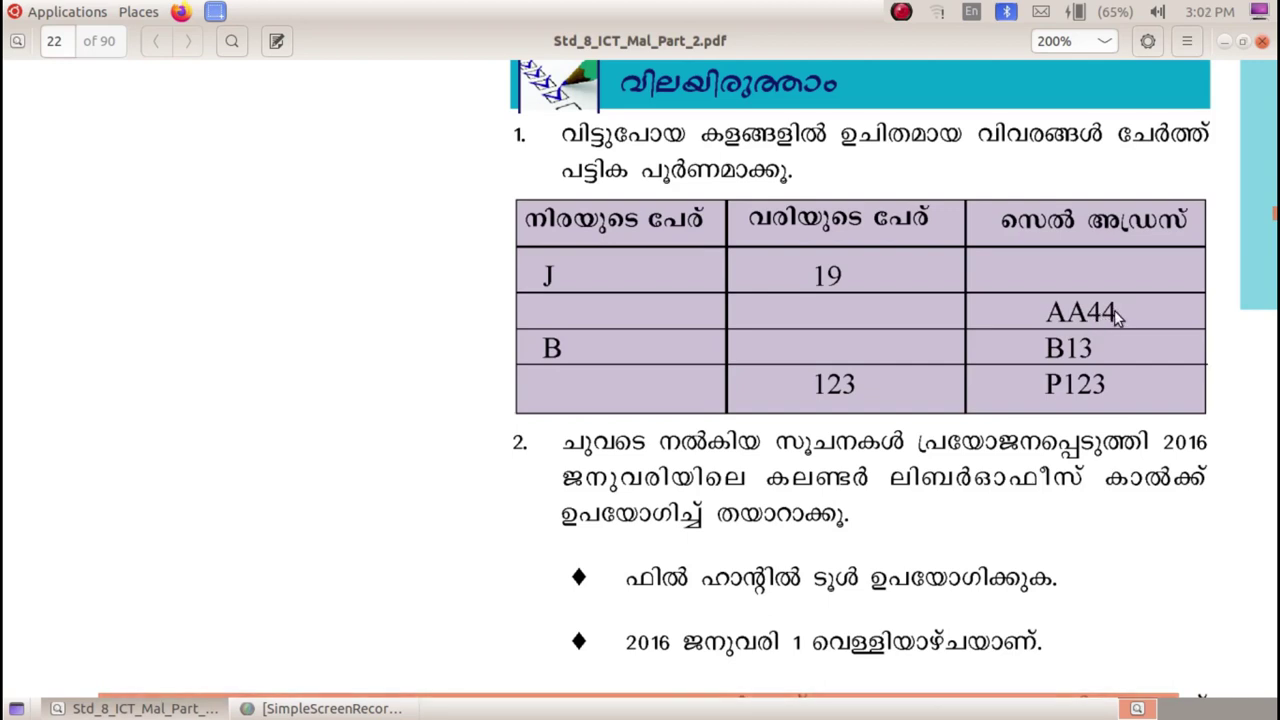
Step: Scroll the textbook PDF down to the January 2016 calendar exercise and census table
{"action": "scroll", "coordinate": [891, 386], "scroll_direction": "down", "scroll_amount": 5}
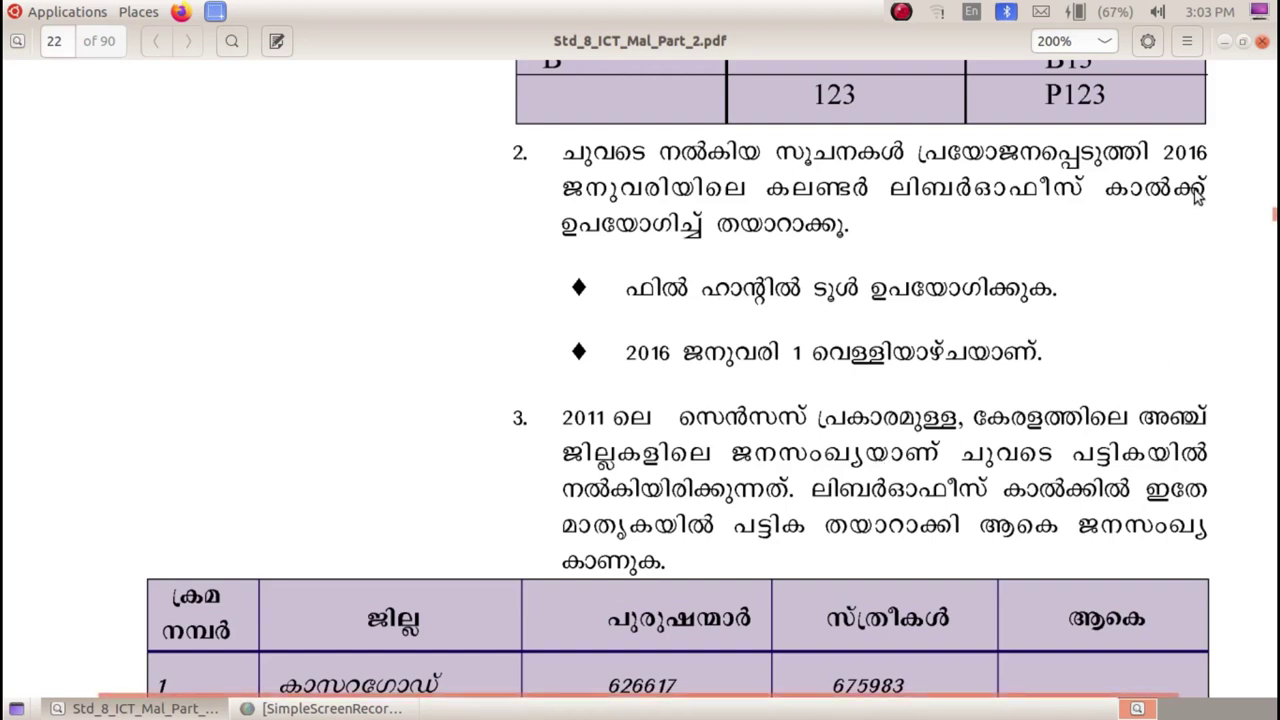
Step: Minimize the PDF and start a new LibreOffice Calc spreadsheet from Applications > Office
{"action": "left_click", "coordinate": [1224, 42]}
{"action": "left_click", "coordinate": [68, 12]}
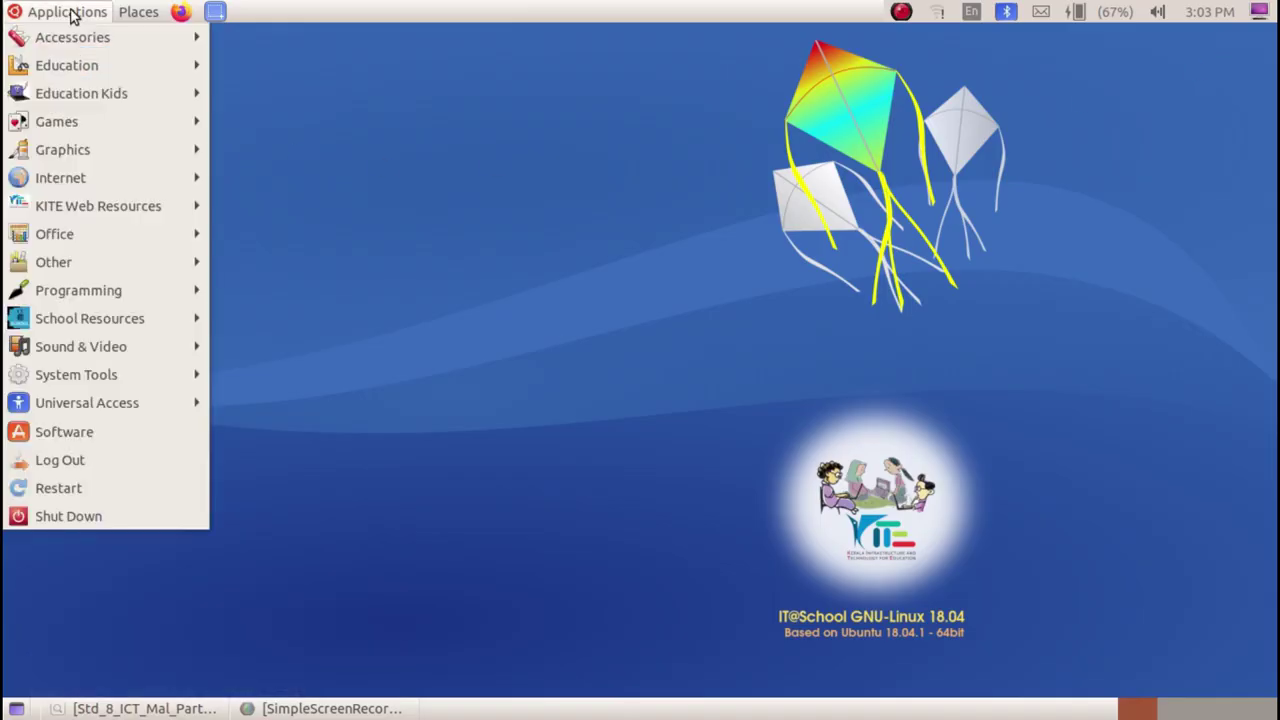
{"action": "mouse_move", "coordinate": [132, 231]}
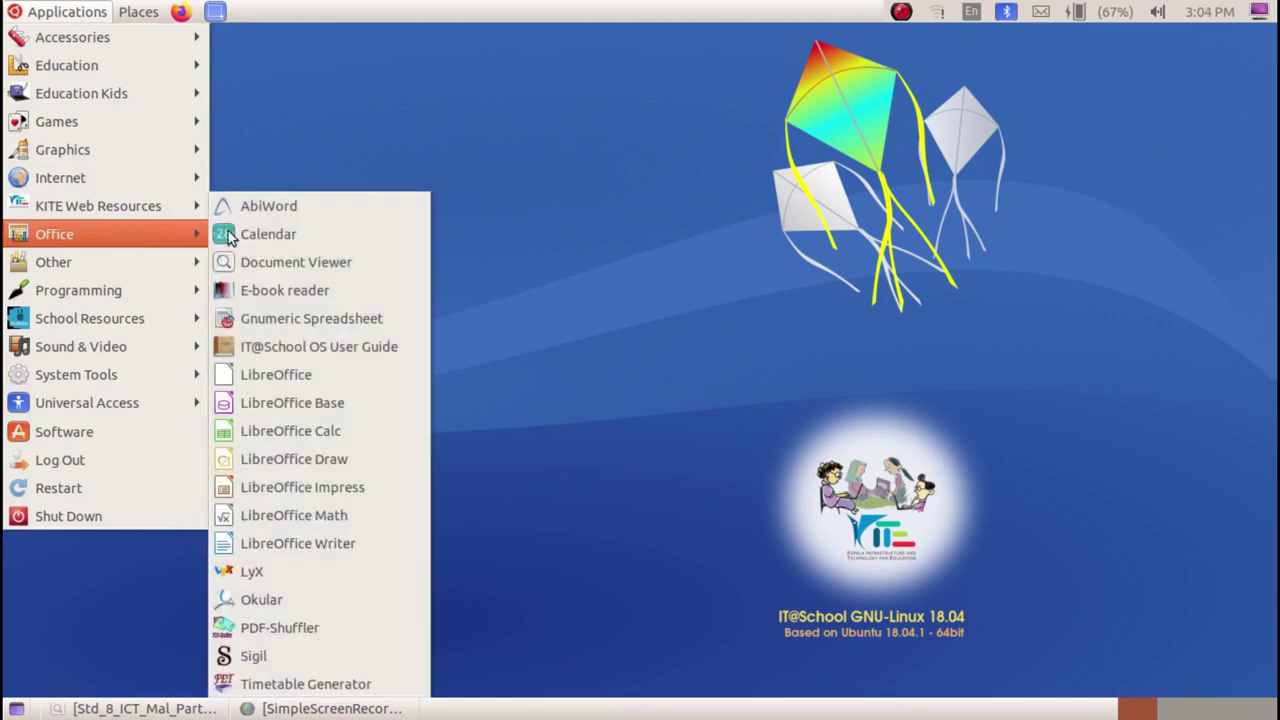
{"action": "left_click", "coordinate": [362, 431]}
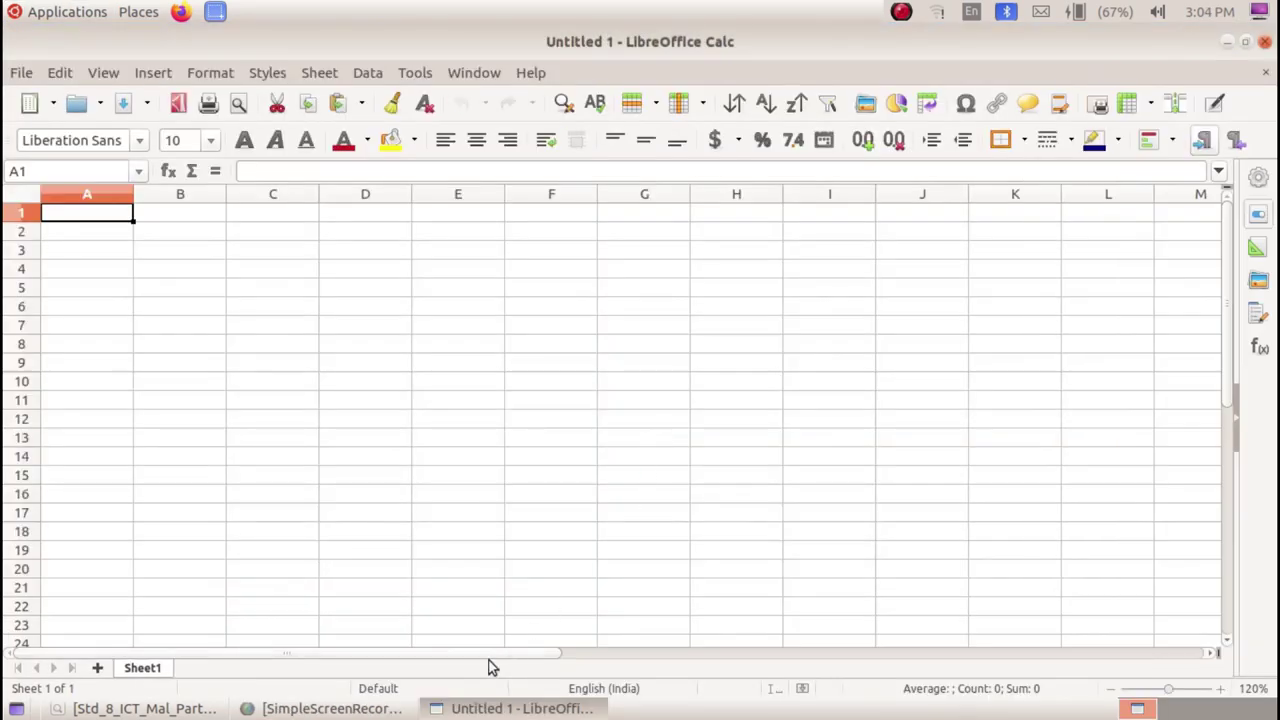
{"action": "left_click", "coordinate": [140, 708]}
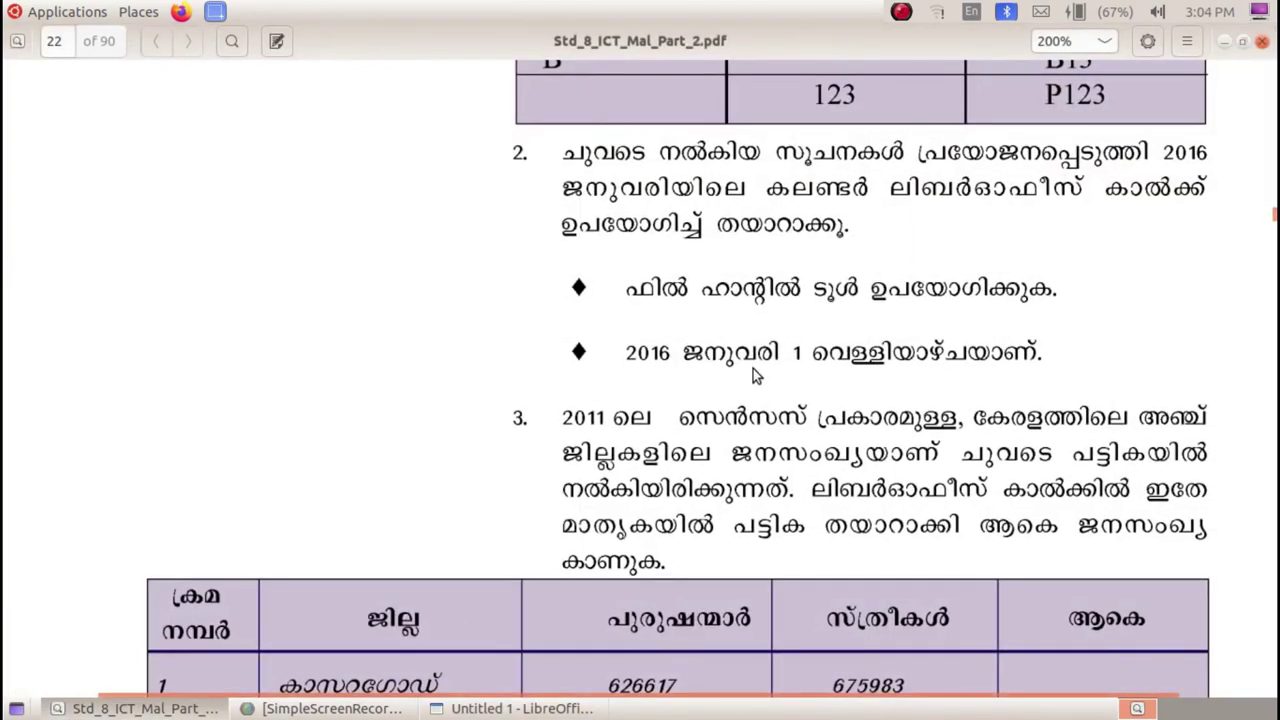
{"action": "left_click", "coordinate": [520, 708]}
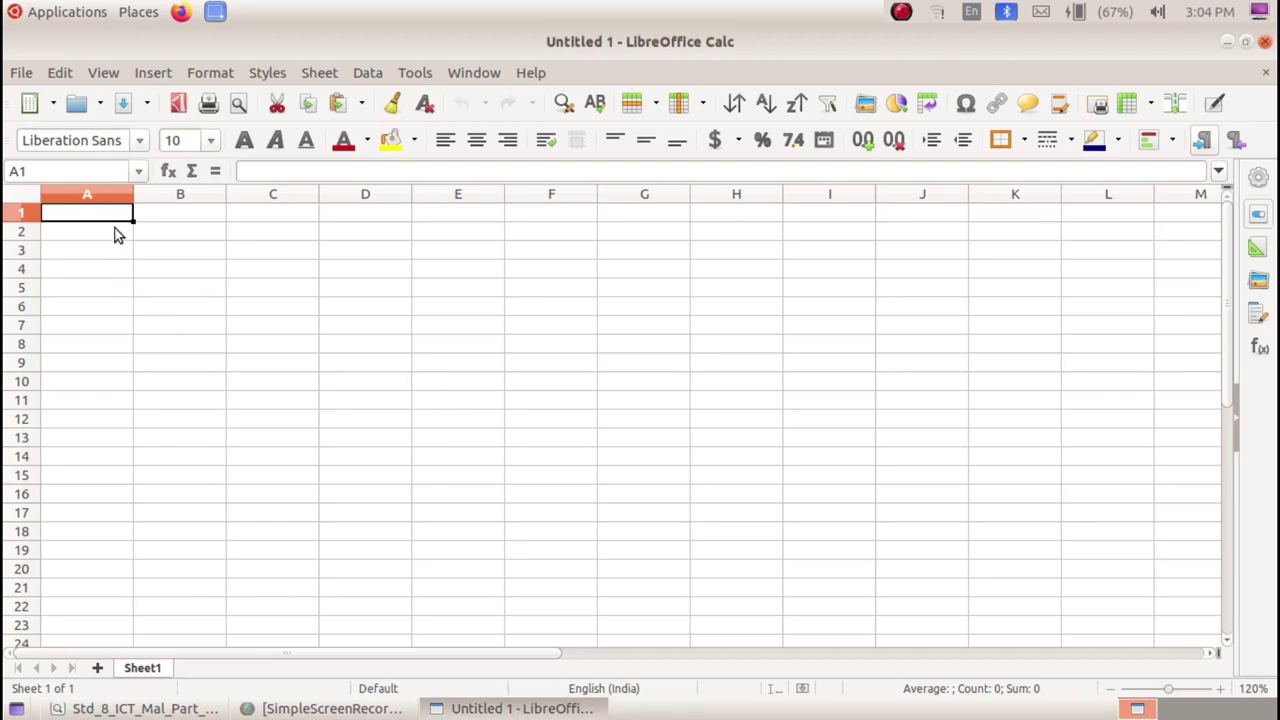
Step: Enter Sun in A1 and fill the weekday names Sun to Sat across A1:G1
{"action": "type", "text": "Sun"}
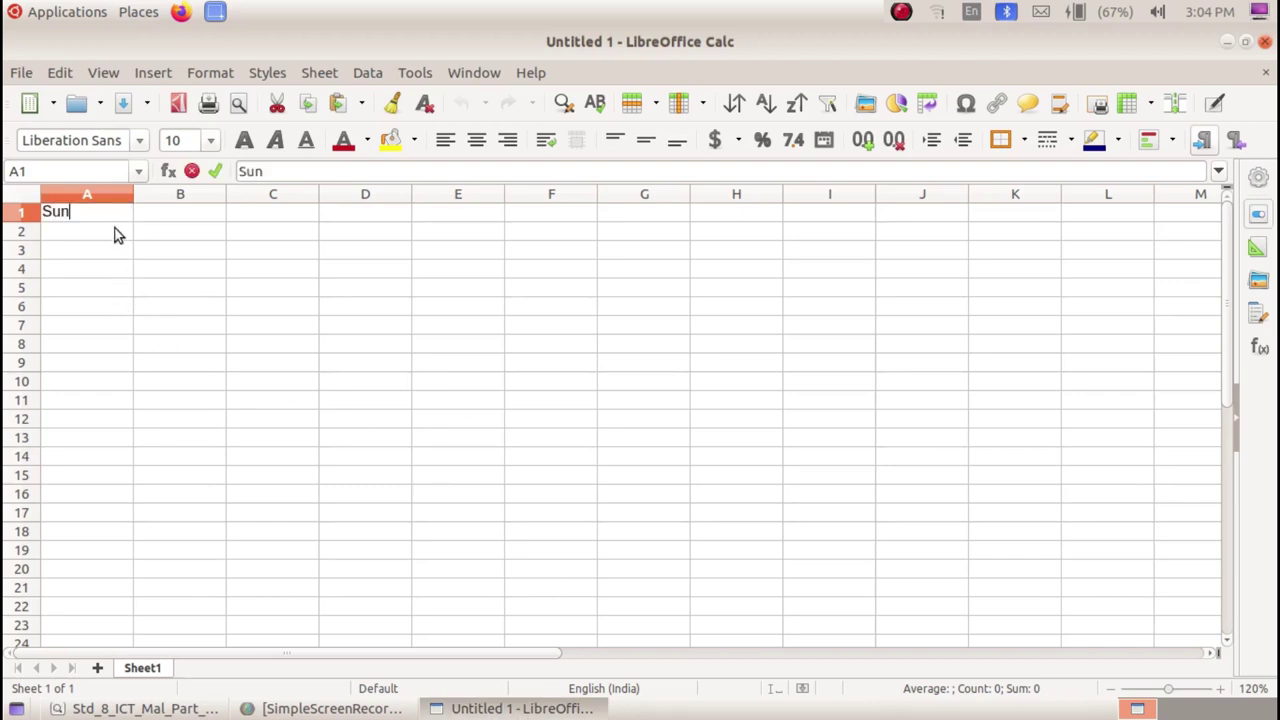
{"action": "key", "text": "Return"}
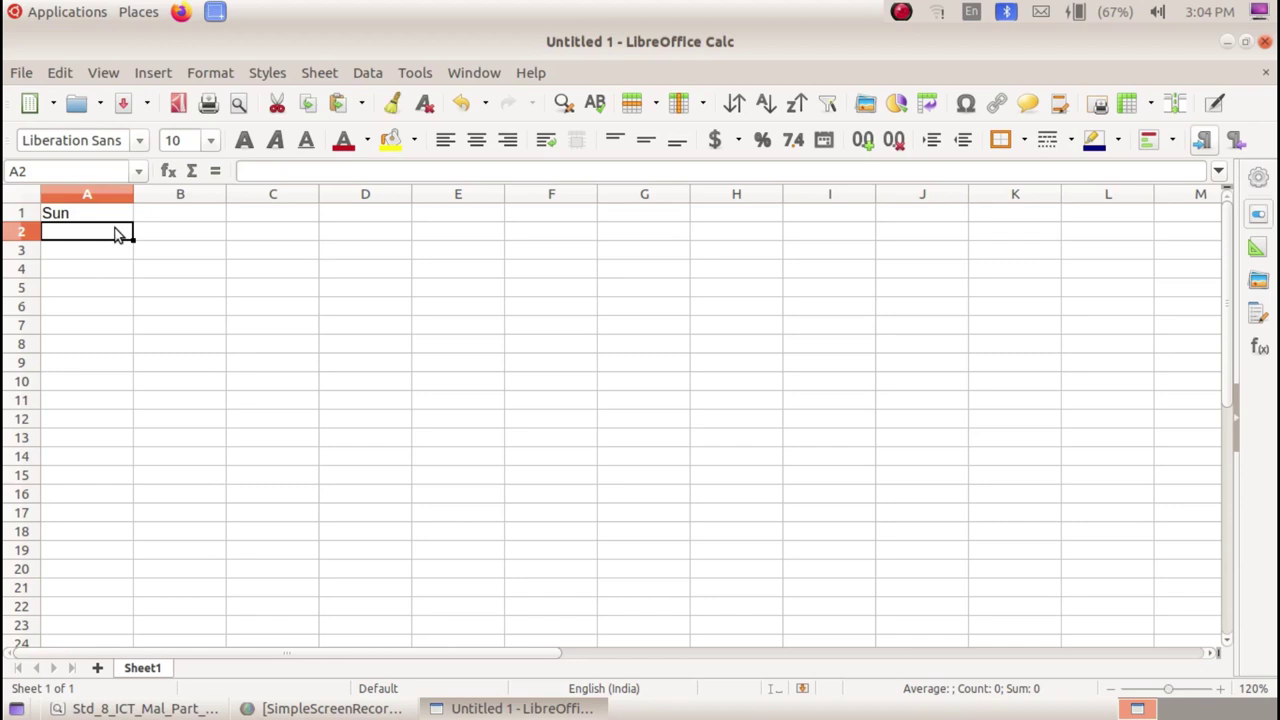
{"action": "left_click", "coordinate": [115, 218]}
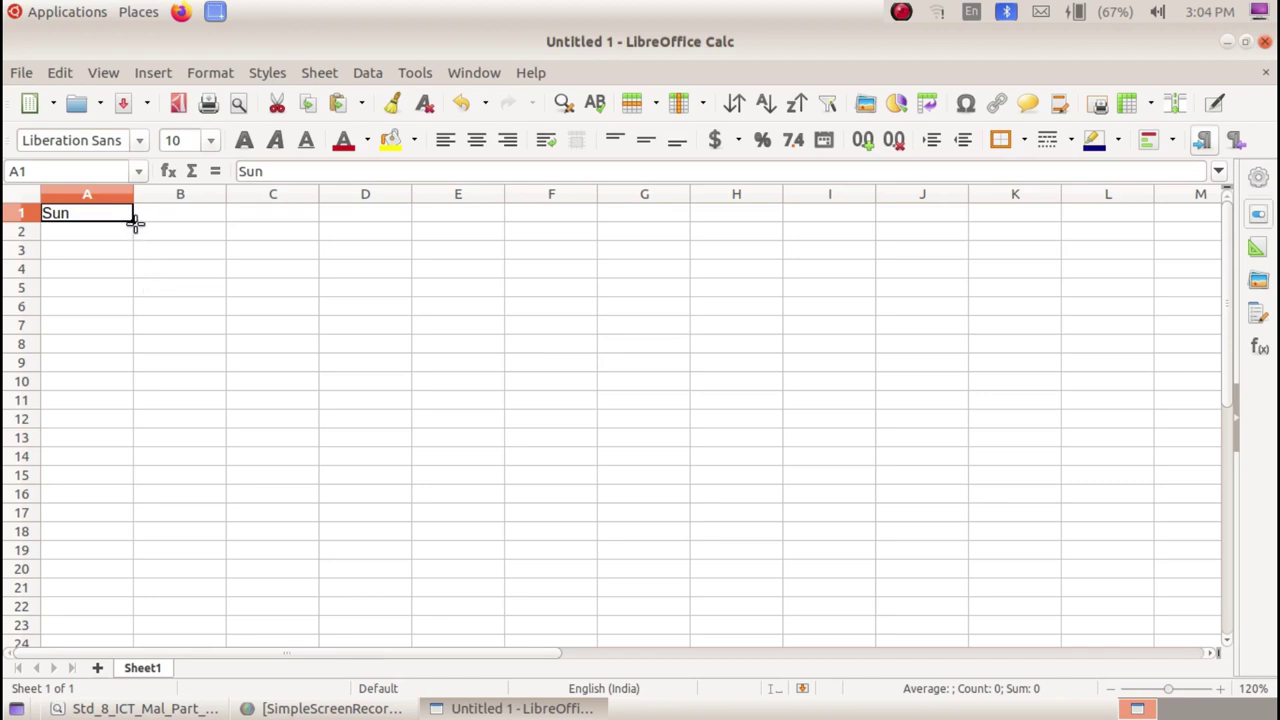
{"action": "left_click_drag", "start_coordinate": [134, 222], "coordinate": [689, 229]}
{"action": "left_click", "coordinate": [629, 273]}
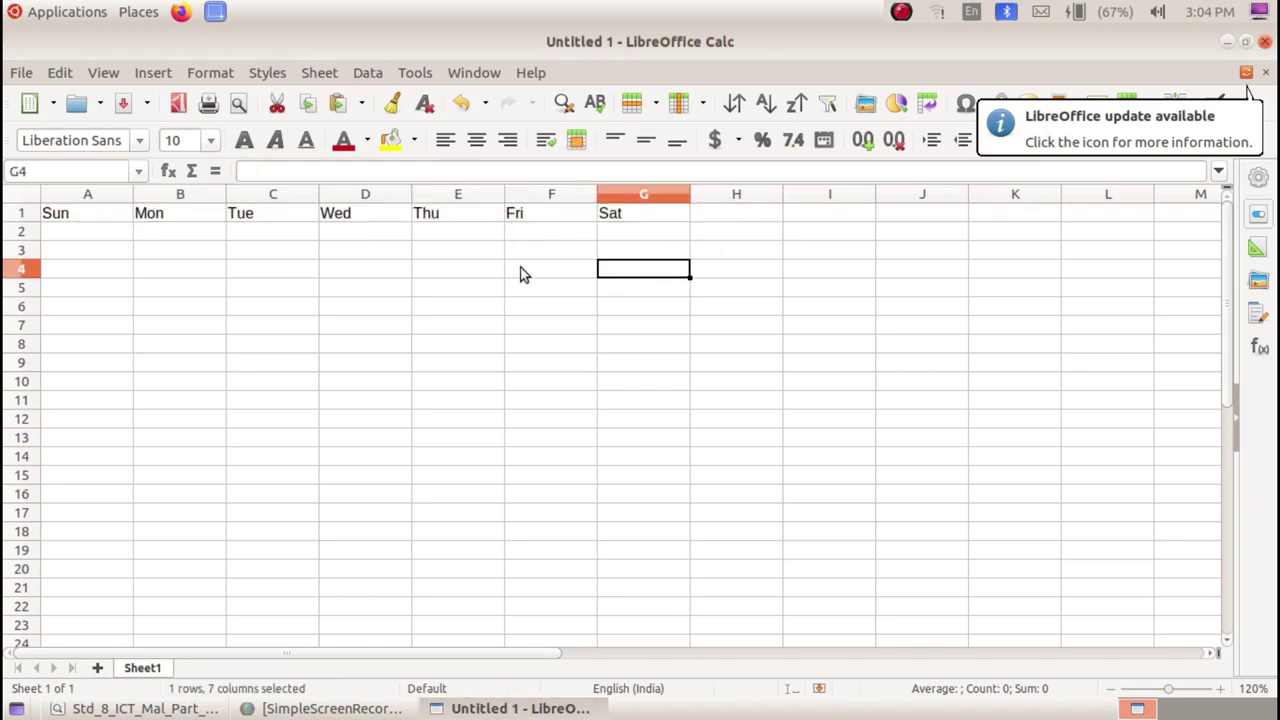
{"action": "left_click", "coordinate": [543, 232]}
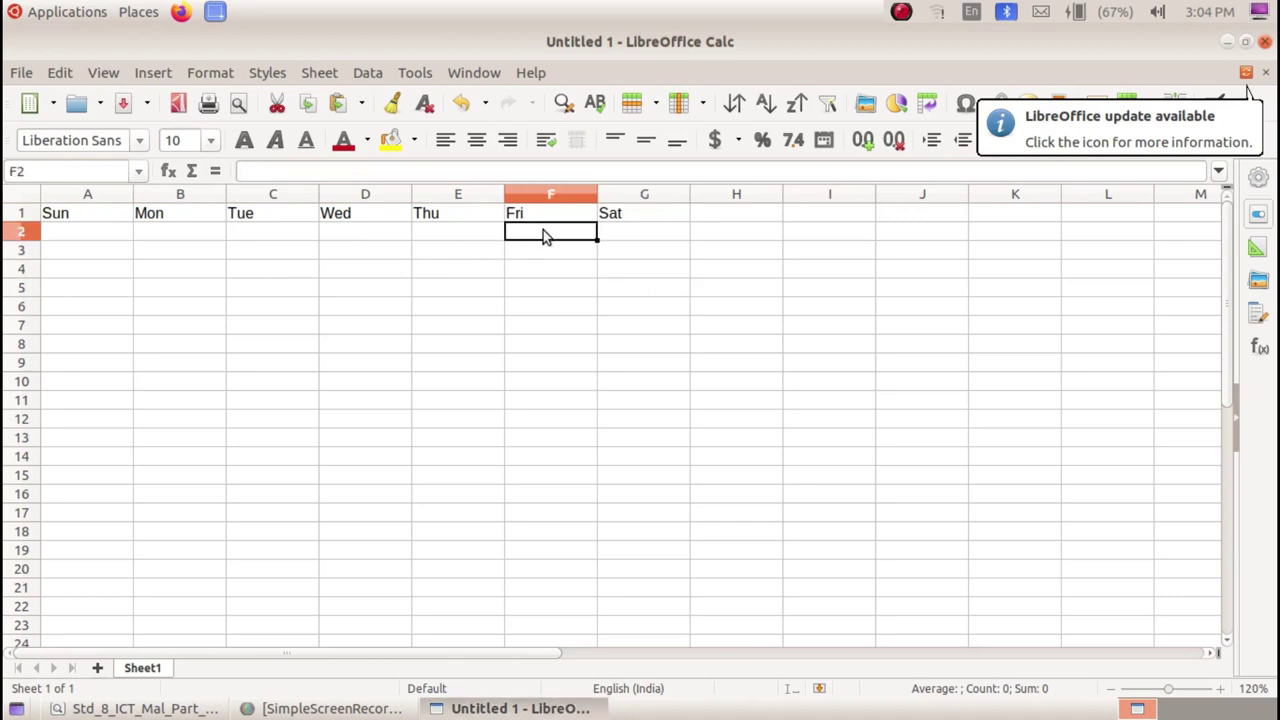
Step: Enter 1 in F2 and fill 2 into G2 for the first week
{"action": "left_click", "coordinate": [525, 710]}
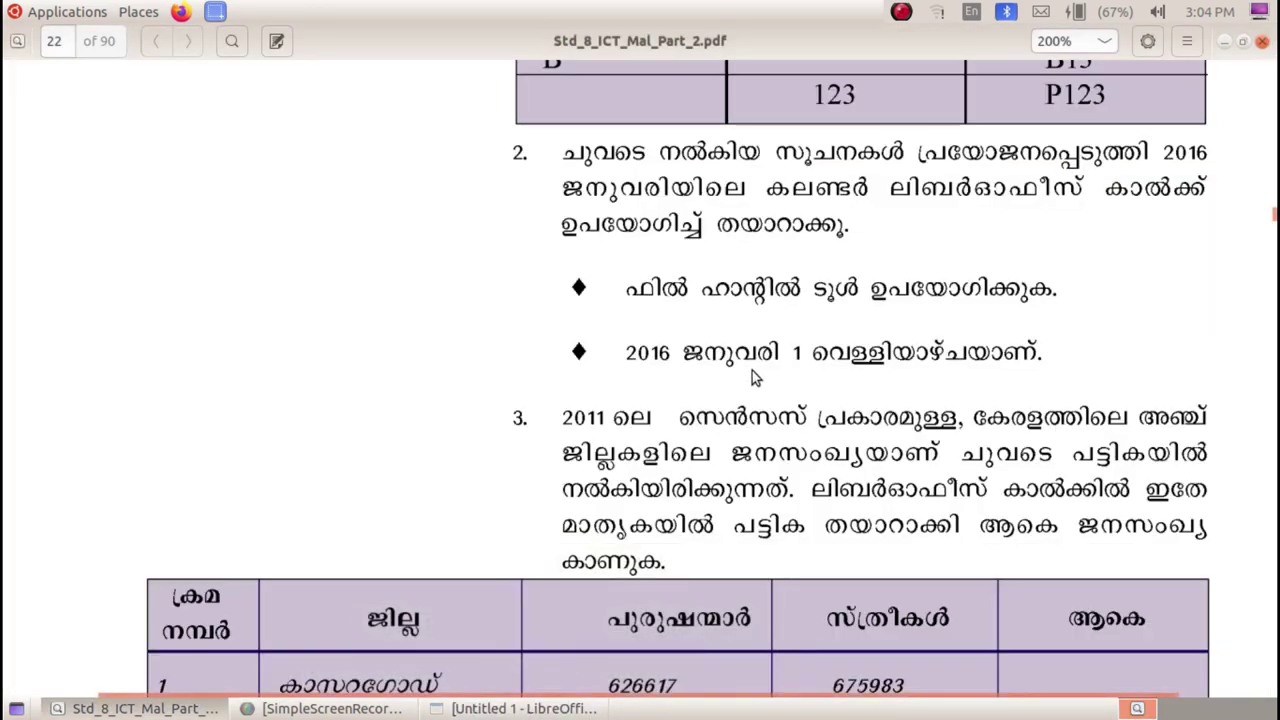
{"action": "left_click", "coordinate": [511, 710]}
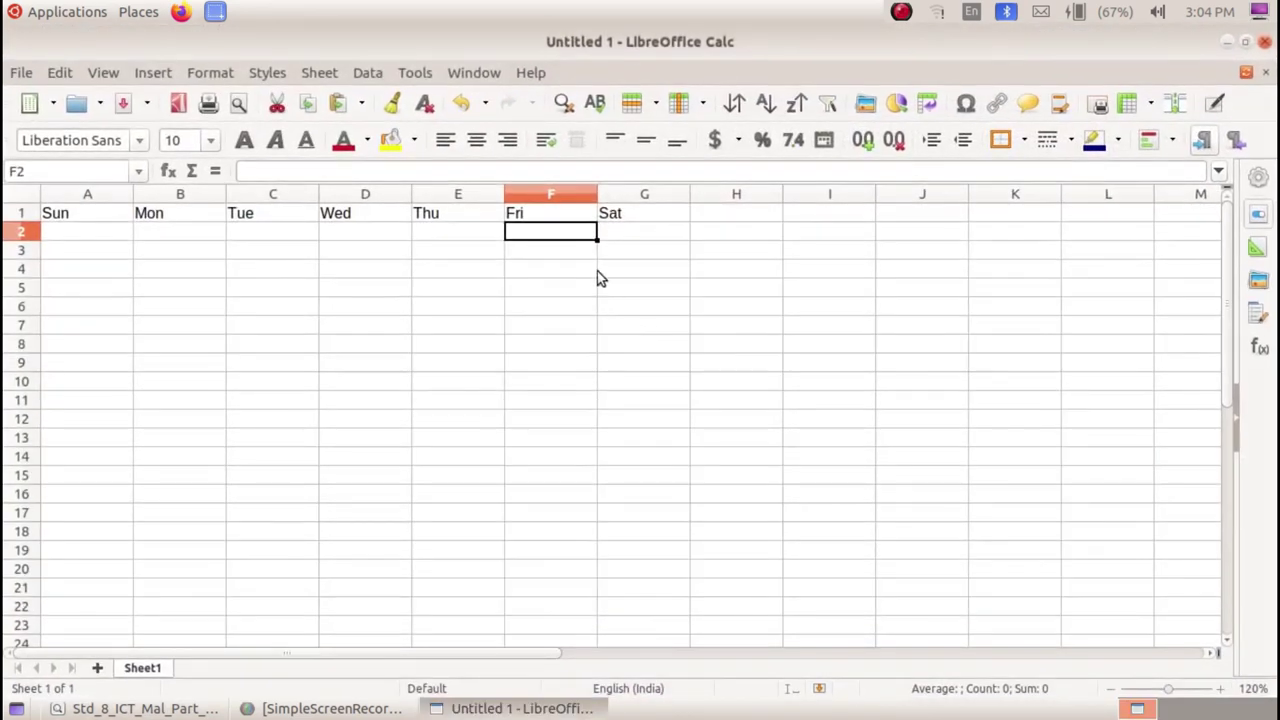
{"action": "type", "text": "1"}
{"action": "key", "text": "Return"}
{"action": "left_click", "coordinate": [575, 236]}
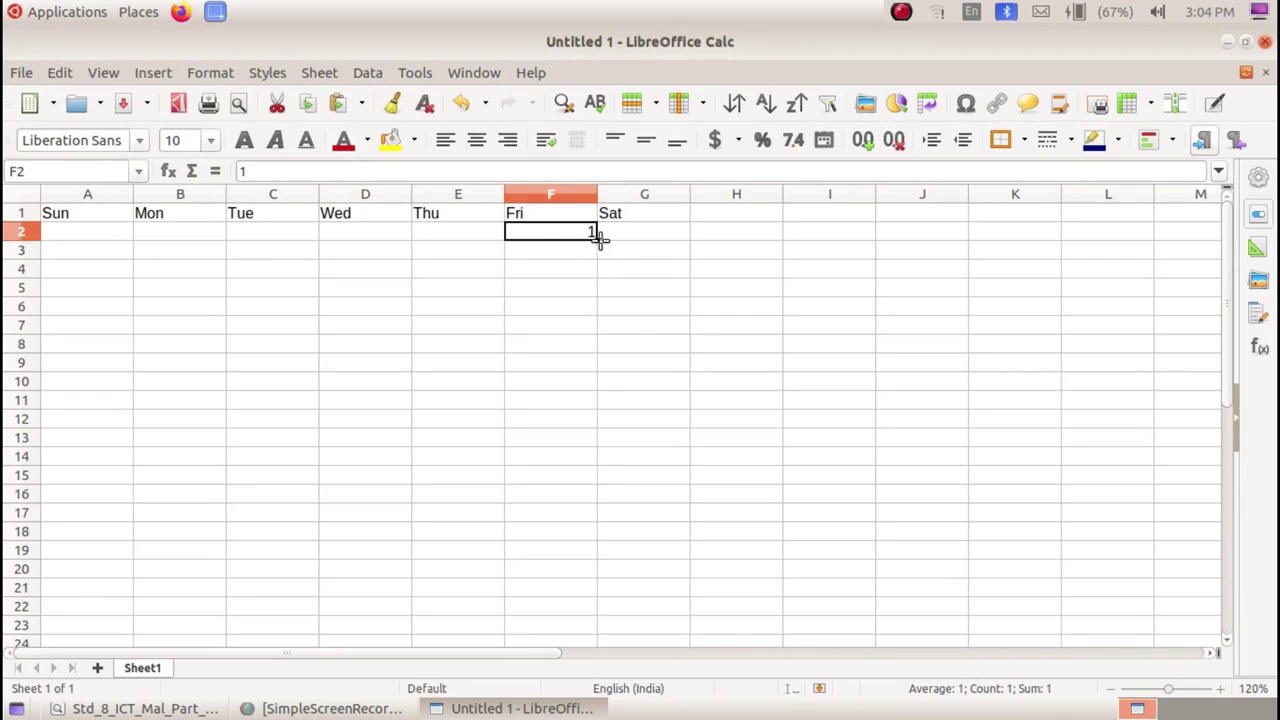
{"action": "left_click_drag", "start_coordinate": [597, 236], "coordinate": [665, 240]}
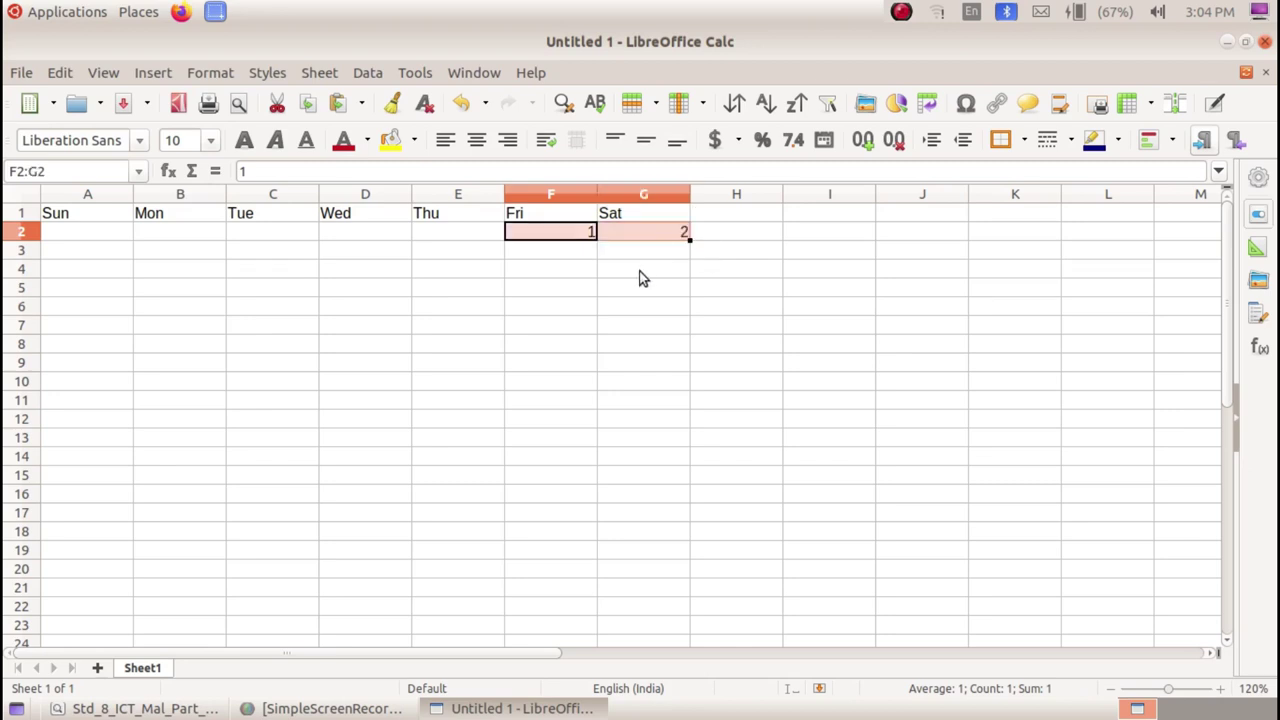
Step: Fill the second and third weeks: 3–9 in row 3 and 10–16 in row 4
{"action": "left_click", "coordinate": [106, 253]}
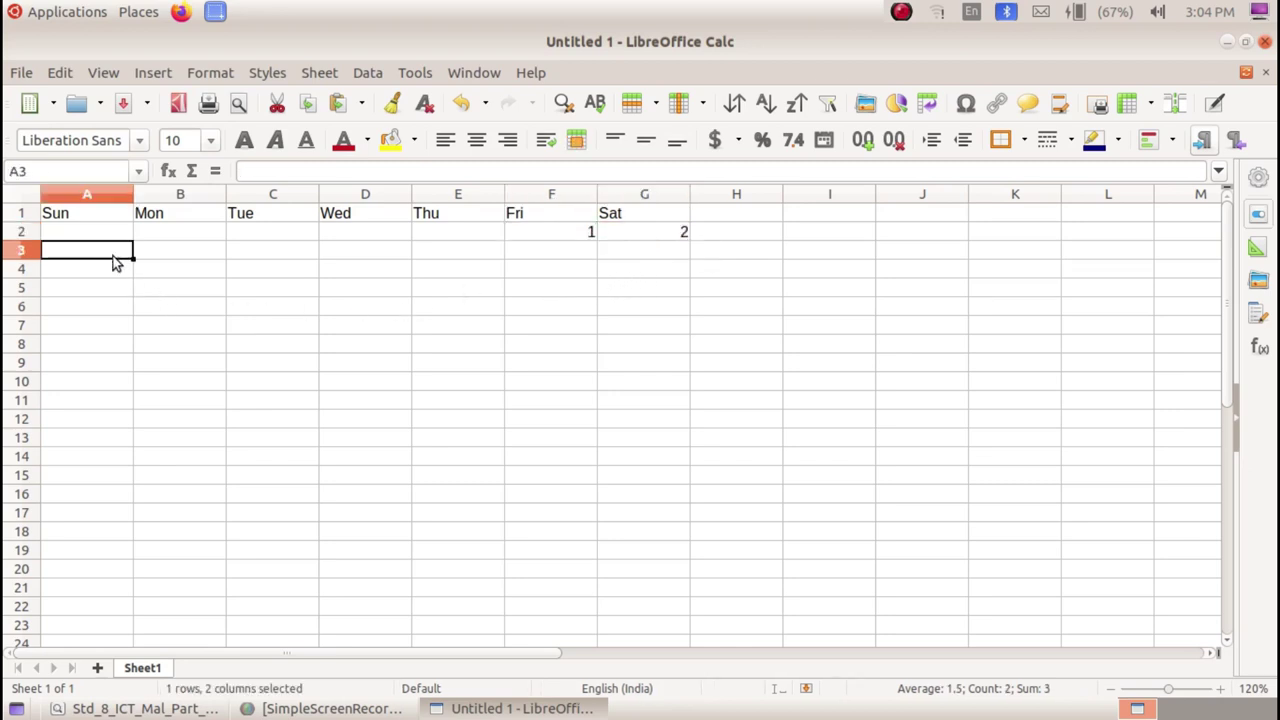
{"action": "type", "text": "3"}
{"action": "key", "text": "Return"}
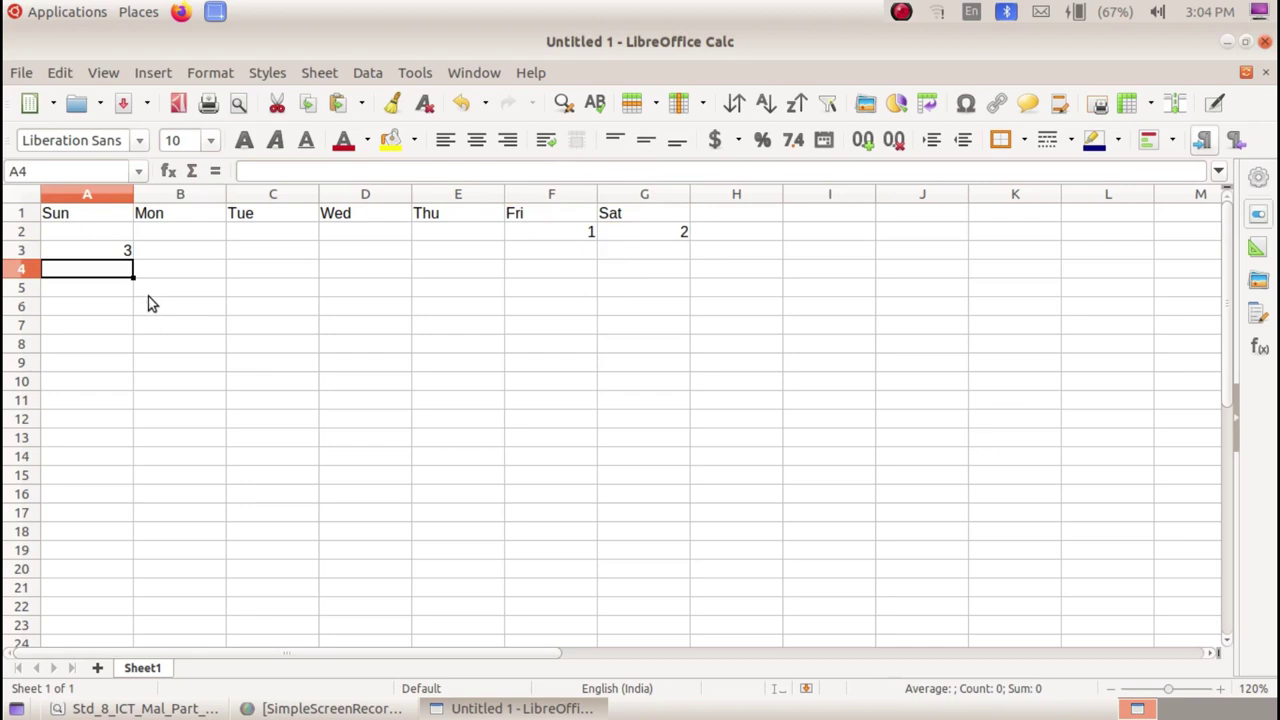
{"action": "left_click", "coordinate": [115, 256]}
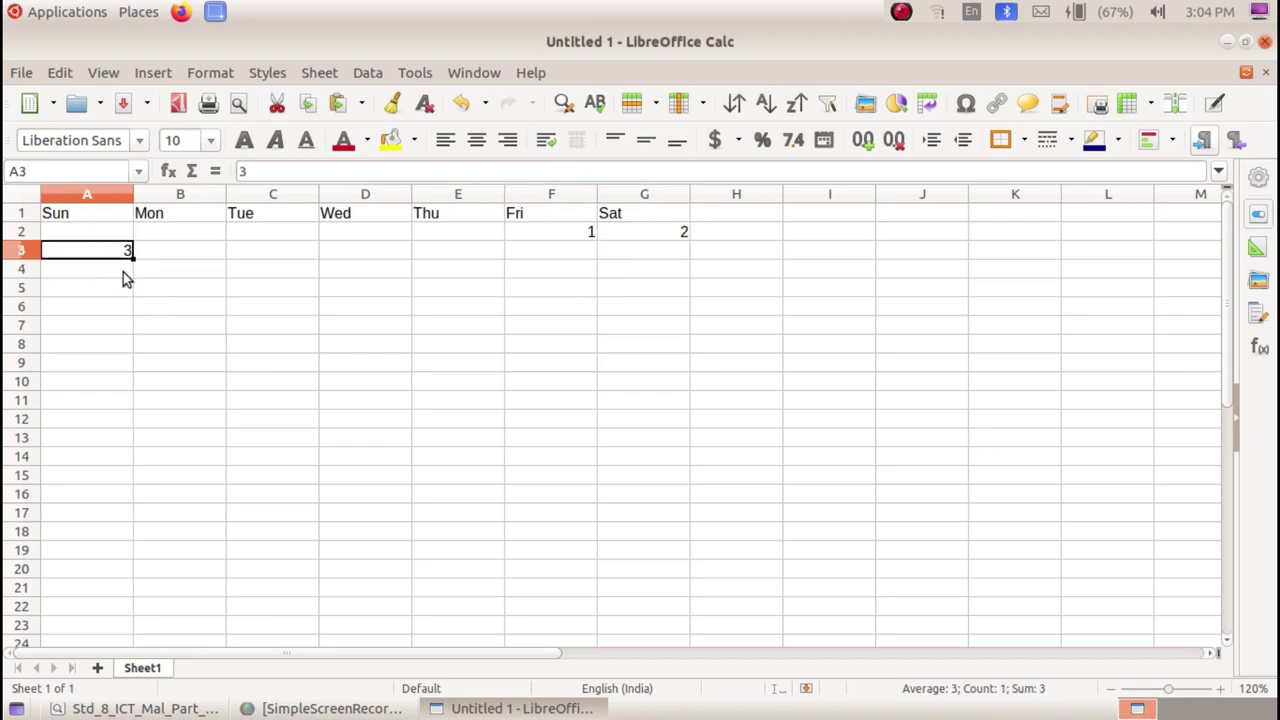
{"action": "left_click_drag", "start_coordinate": [134, 258], "coordinate": [670, 275]}
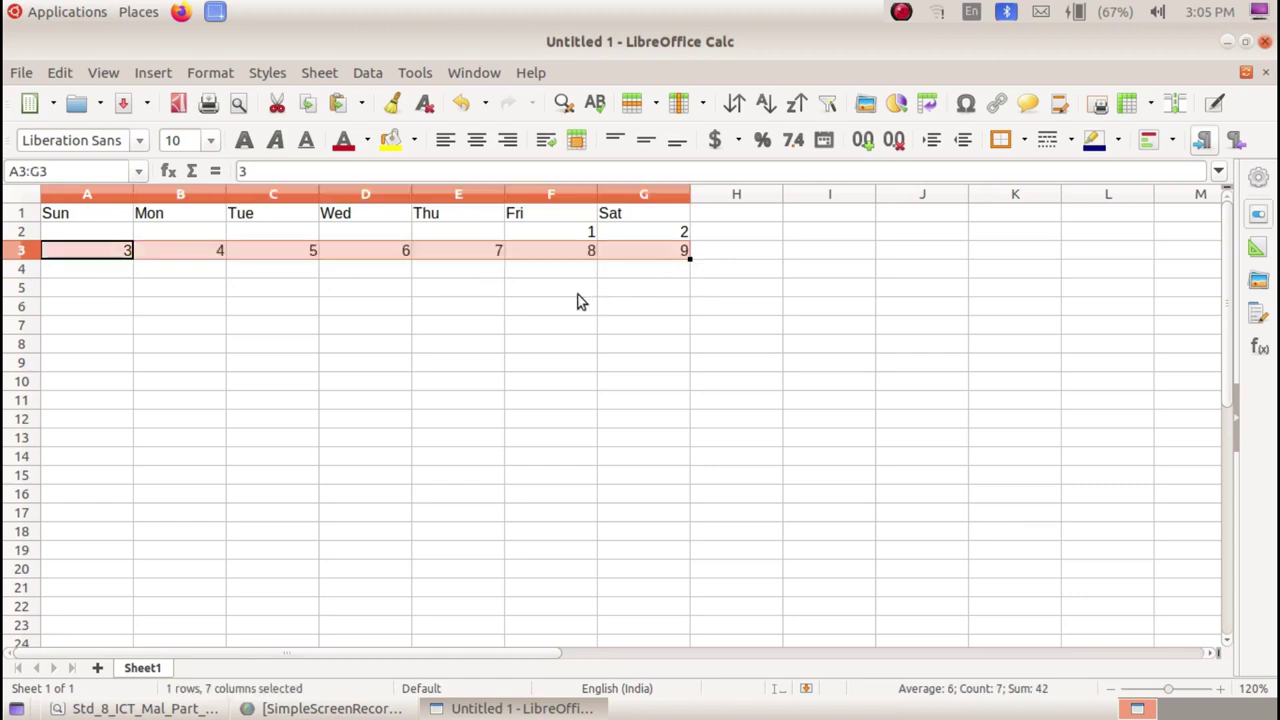
{"action": "key", "text": "Down"}
{"action": "type", "text": "10"}
{"action": "key", "text": "Return"}
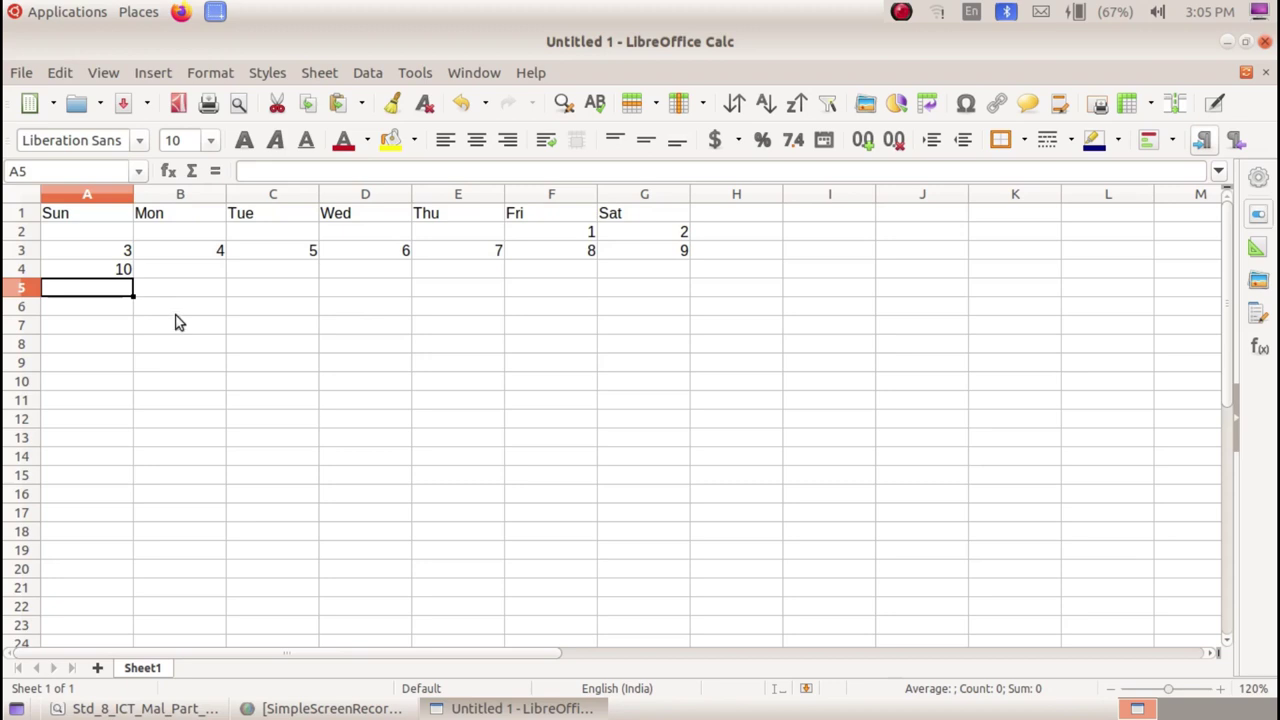
{"action": "left_click", "coordinate": [127, 276]}
{"action": "left_click_drag", "start_coordinate": [132, 277], "coordinate": [655, 290]}
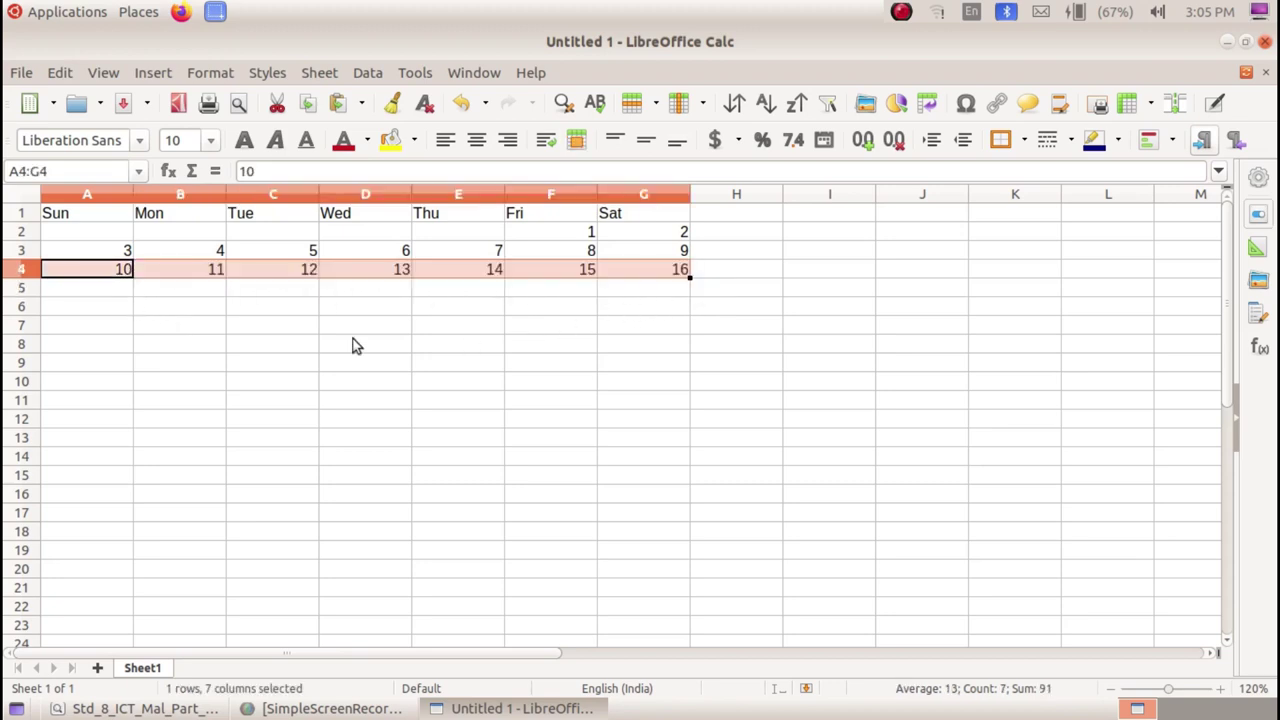
{"action": "left_click", "coordinate": [128, 295]}
Step: Enter 17 in A5 and fill row 5 through 23
{"action": "type", "text": "17"}
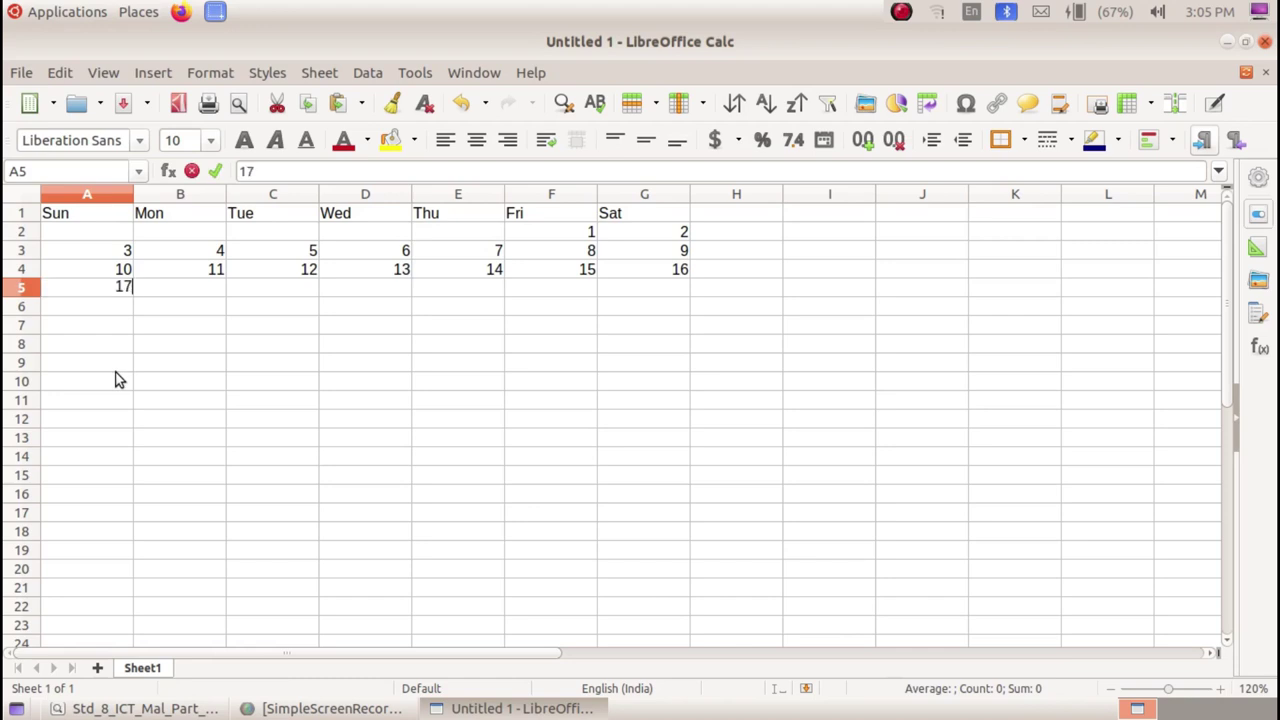
{"action": "key", "text": "Return"}
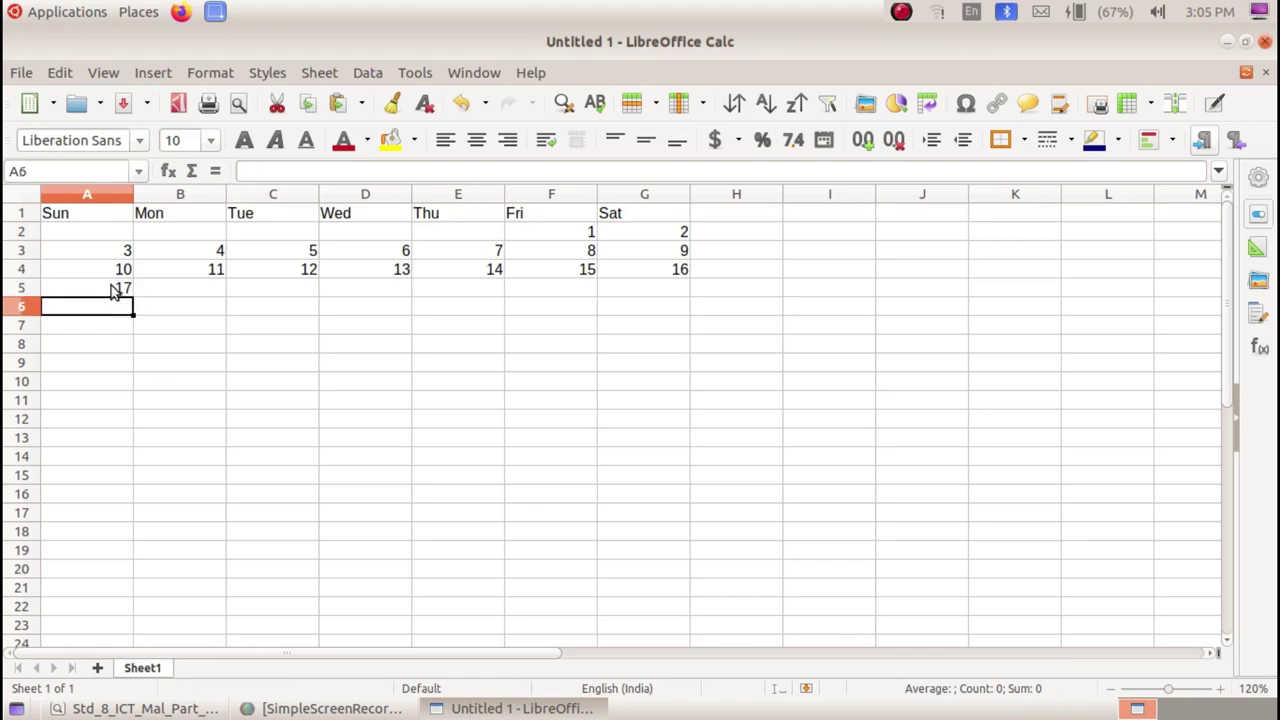
{"action": "left_click", "coordinate": [117, 290]}
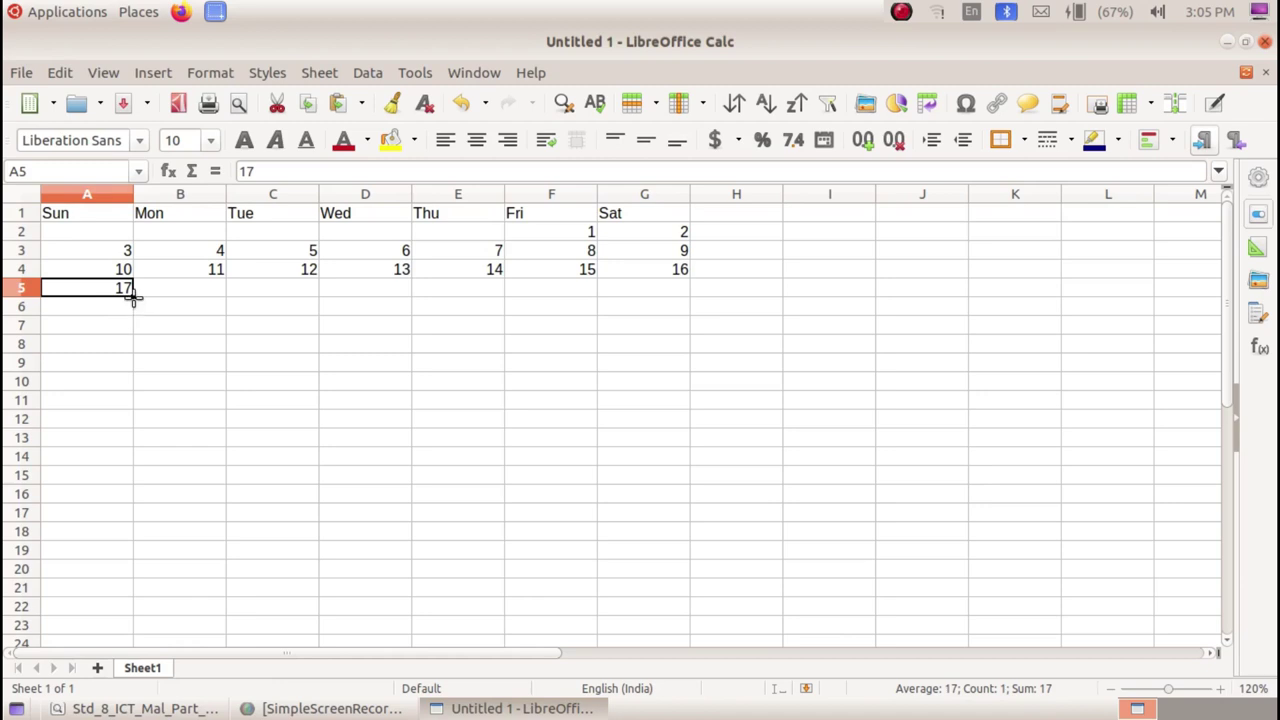
{"action": "left_click_drag", "start_coordinate": [132, 296], "coordinate": [559, 298]}
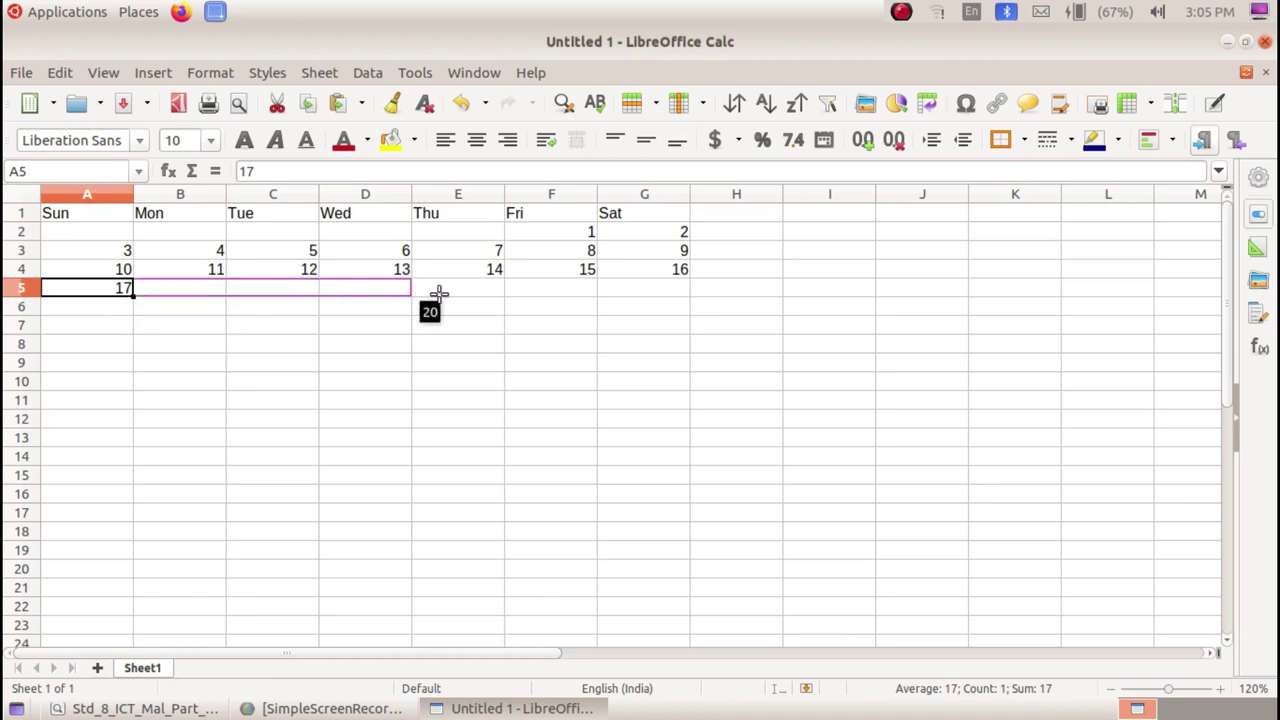
{"action": "left_click_drag", "start_coordinate": [559, 298], "coordinate": [666, 300]}
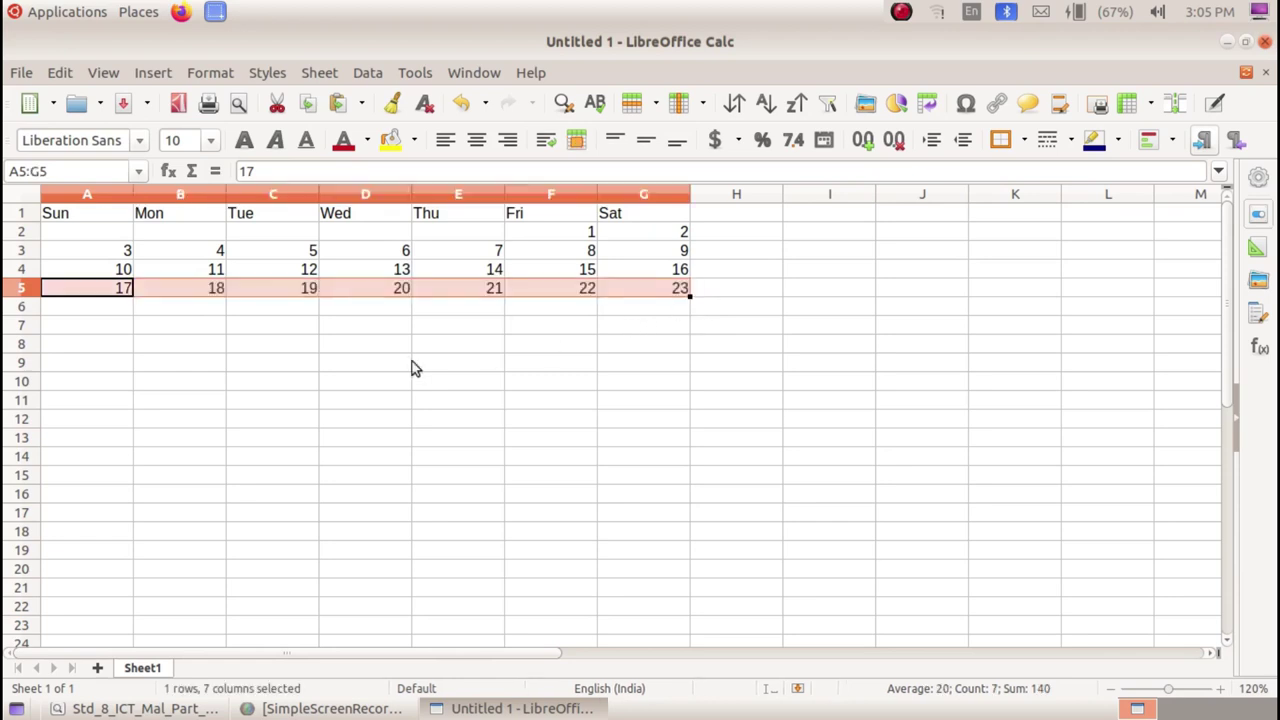
Step: Fill row 6 with 24–30, put 31 in A7, and bring the textbook PDF forward
{"action": "left_click", "coordinate": [120, 304]}
{"action": "type", "text": "24"}
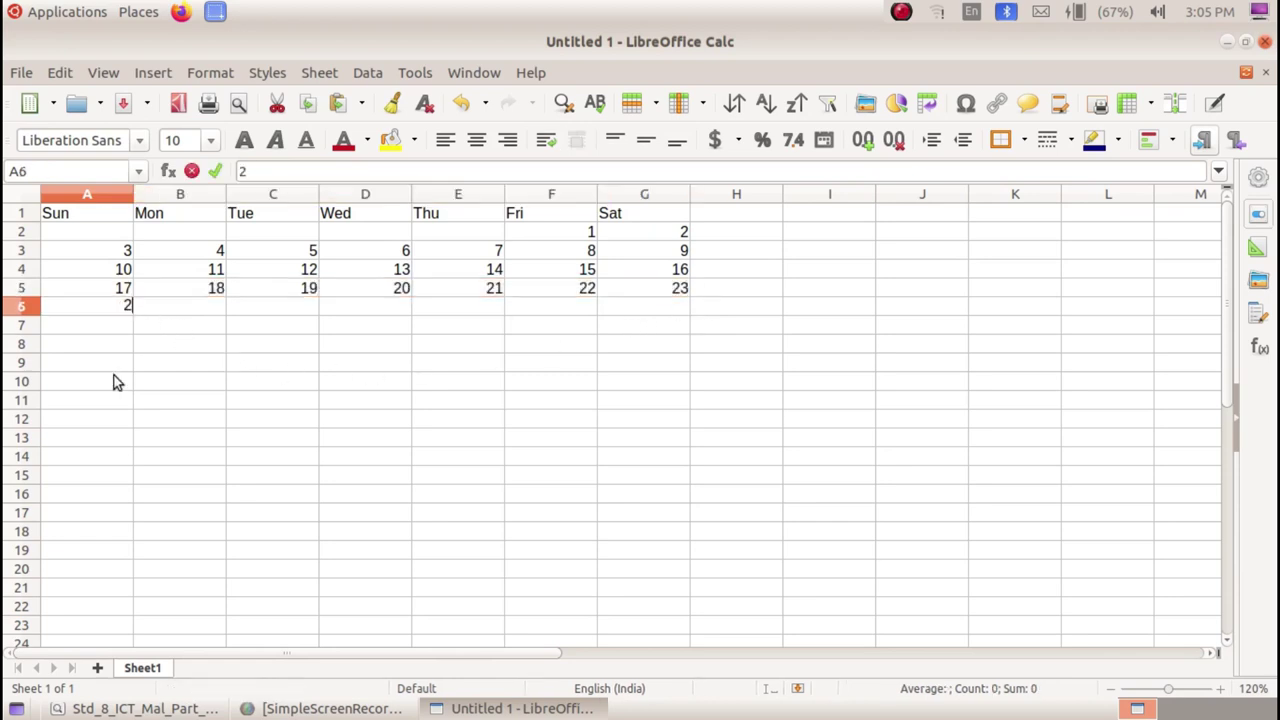
{"action": "key", "text": "Return"}
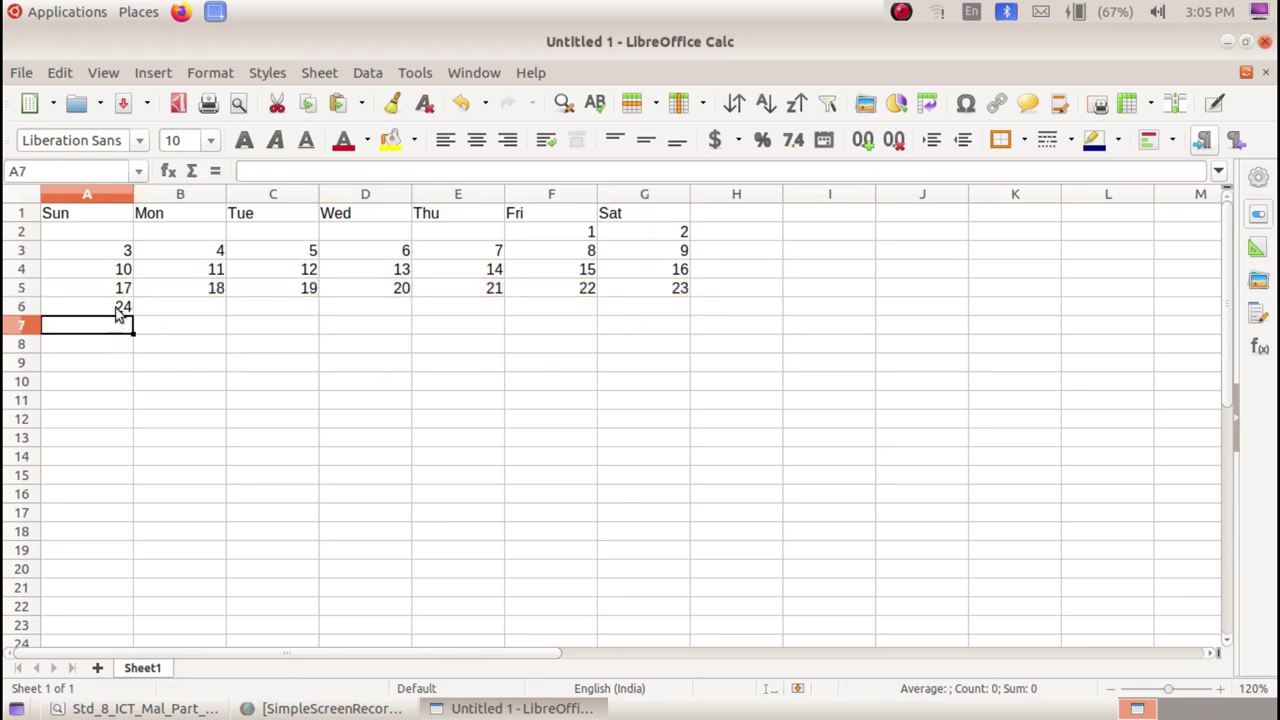
{"action": "left_click", "coordinate": [124, 307]}
{"action": "left_click_drag", "start_coordinate": [131, 314], "coordinate": [652, 318]}
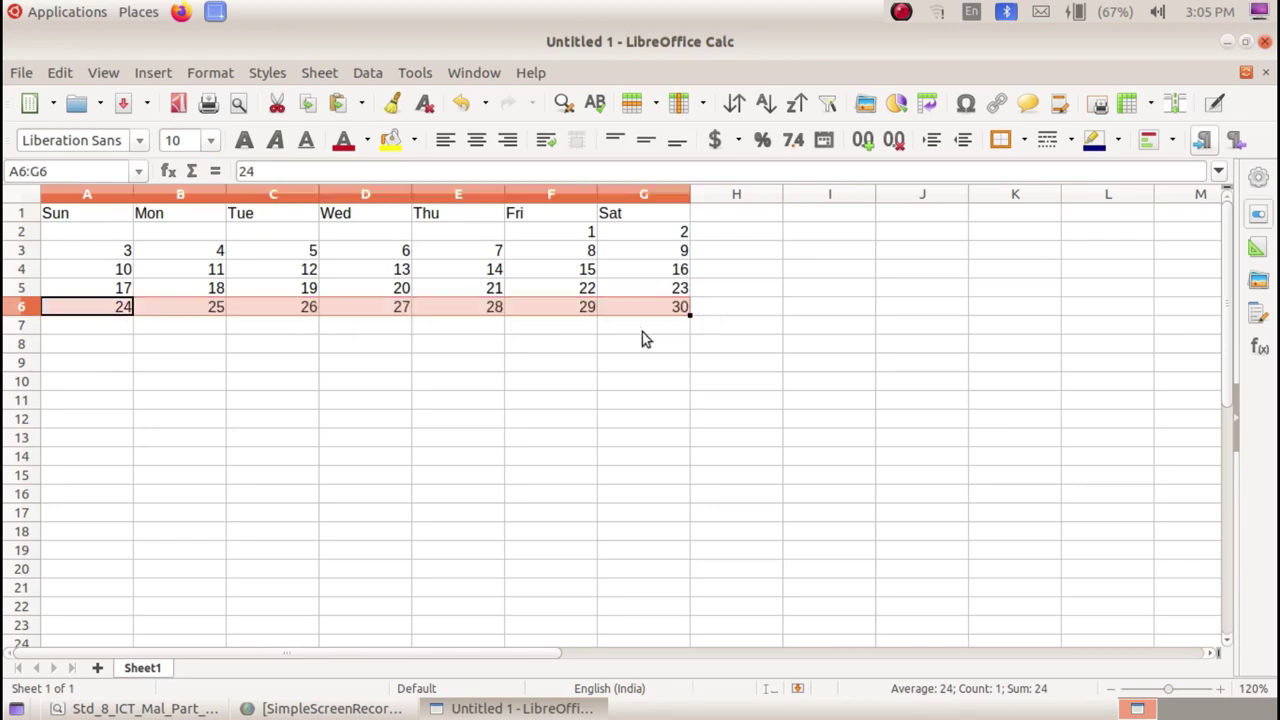
{"action": "left_click", "coordinate": [88, 329]}
{"action": "type", "text": "31"}
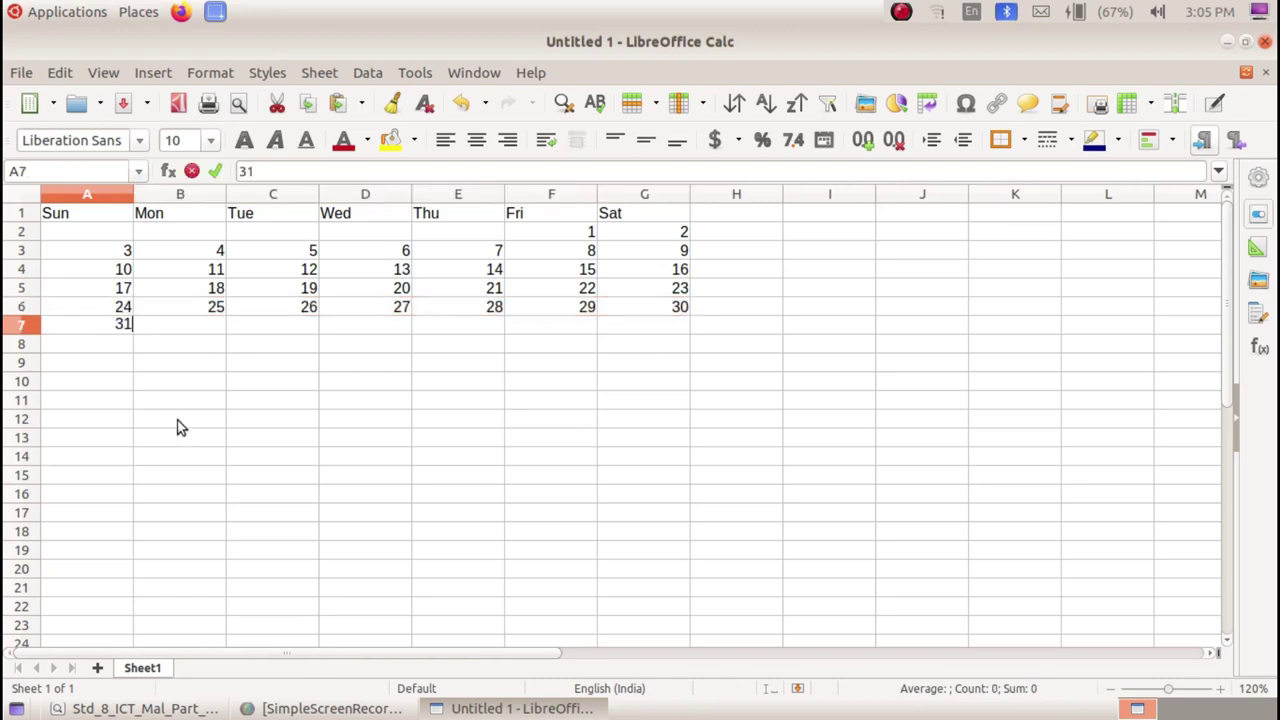
{"action": "key", "text": "Return"}
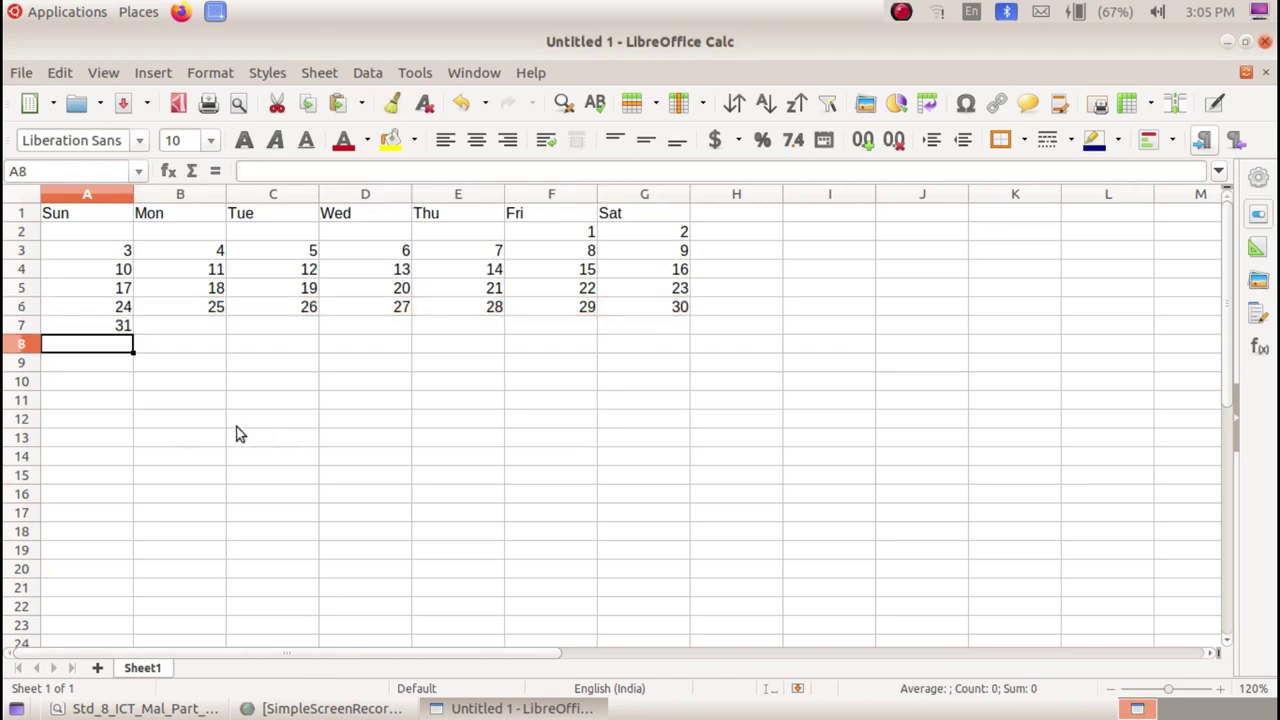
{"action": "left_click", "coordinate": [180, 708]}
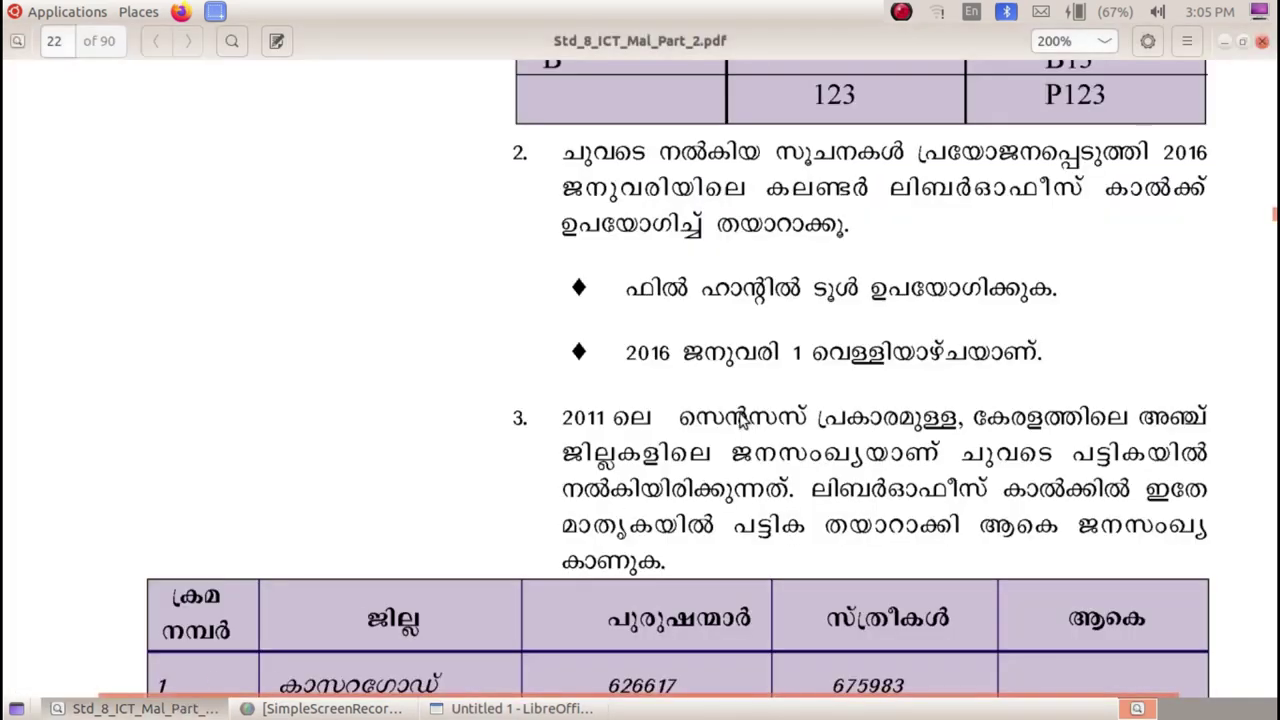
Step: Insert a blank row above the weekday headers and merge A1:G1 into one centred cell
{"action": "key", "text": "alt+Tab"}
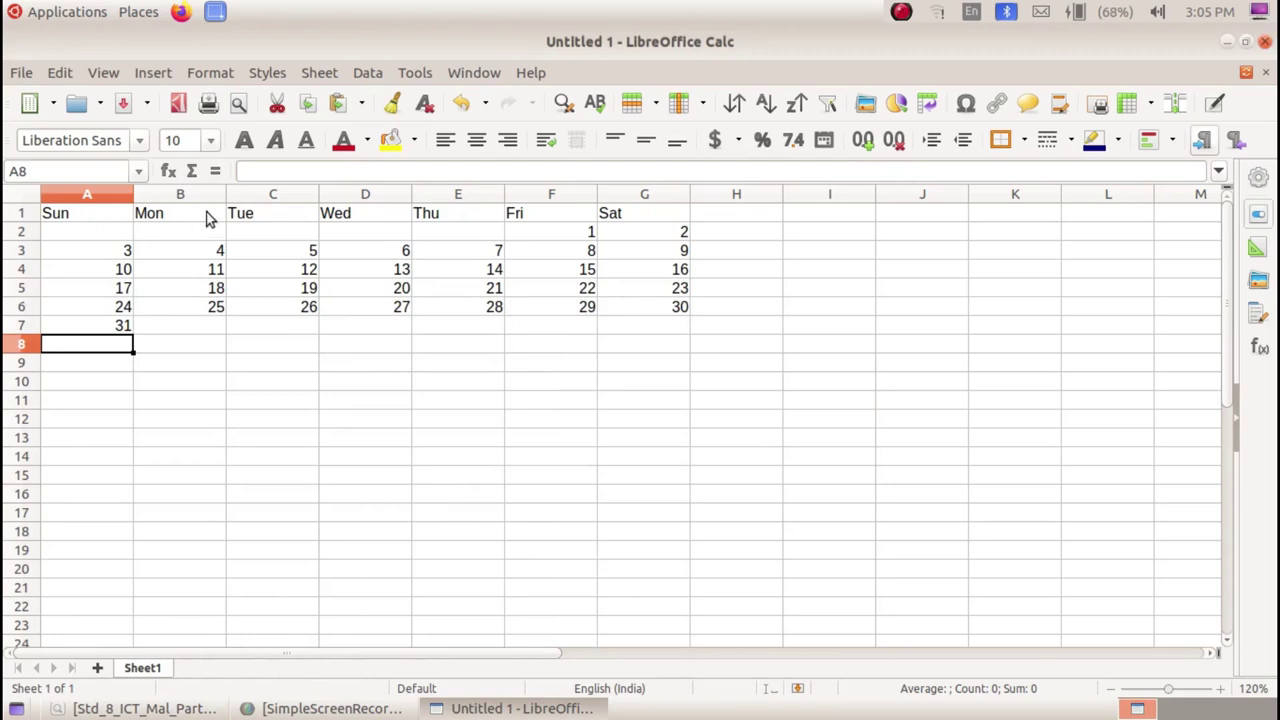
{"action": "left_click", "coordinate": [270, 222]}
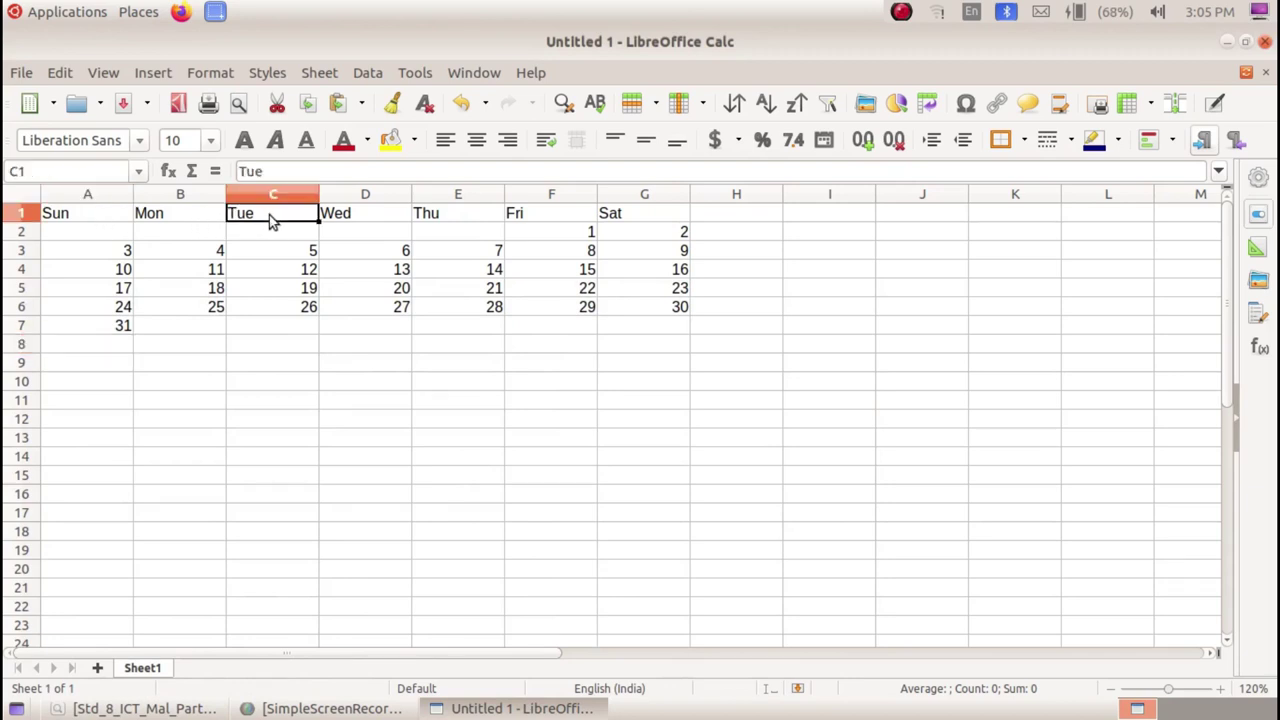
{"action": "left_click", "coordinate": [318, 76]}
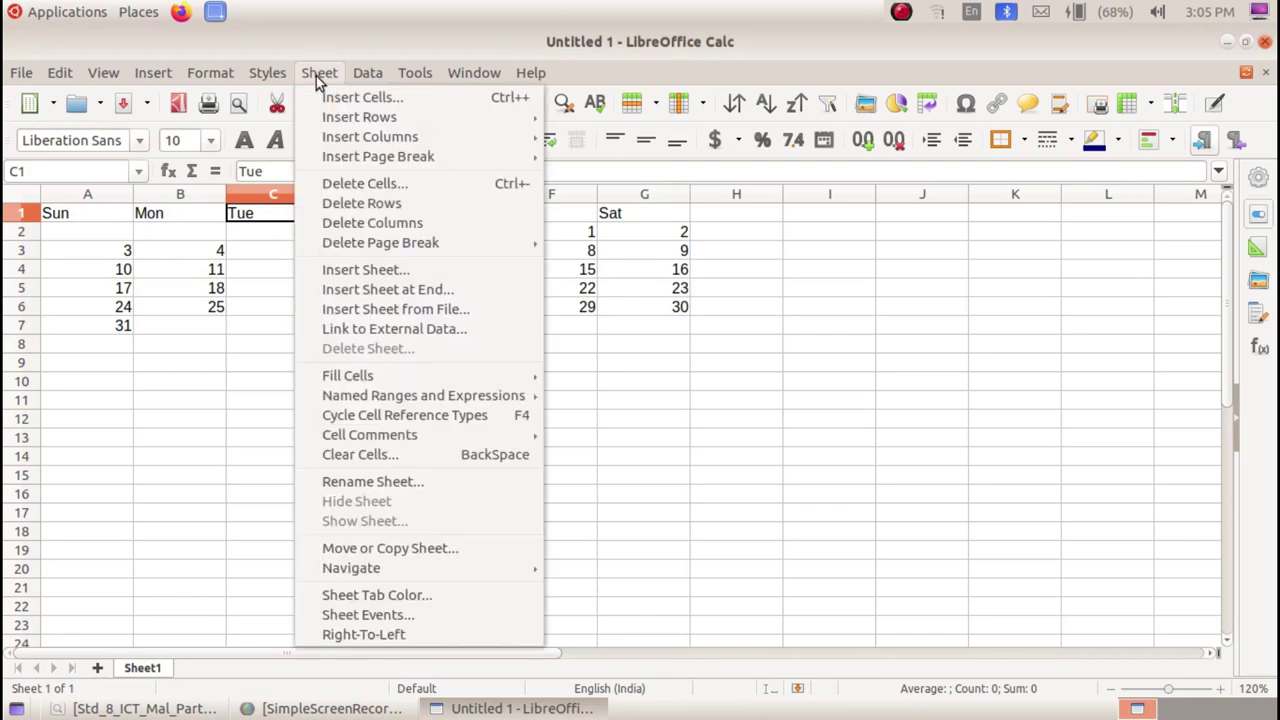
{"action": "mouse_move", "coordinate": [340, 118]}
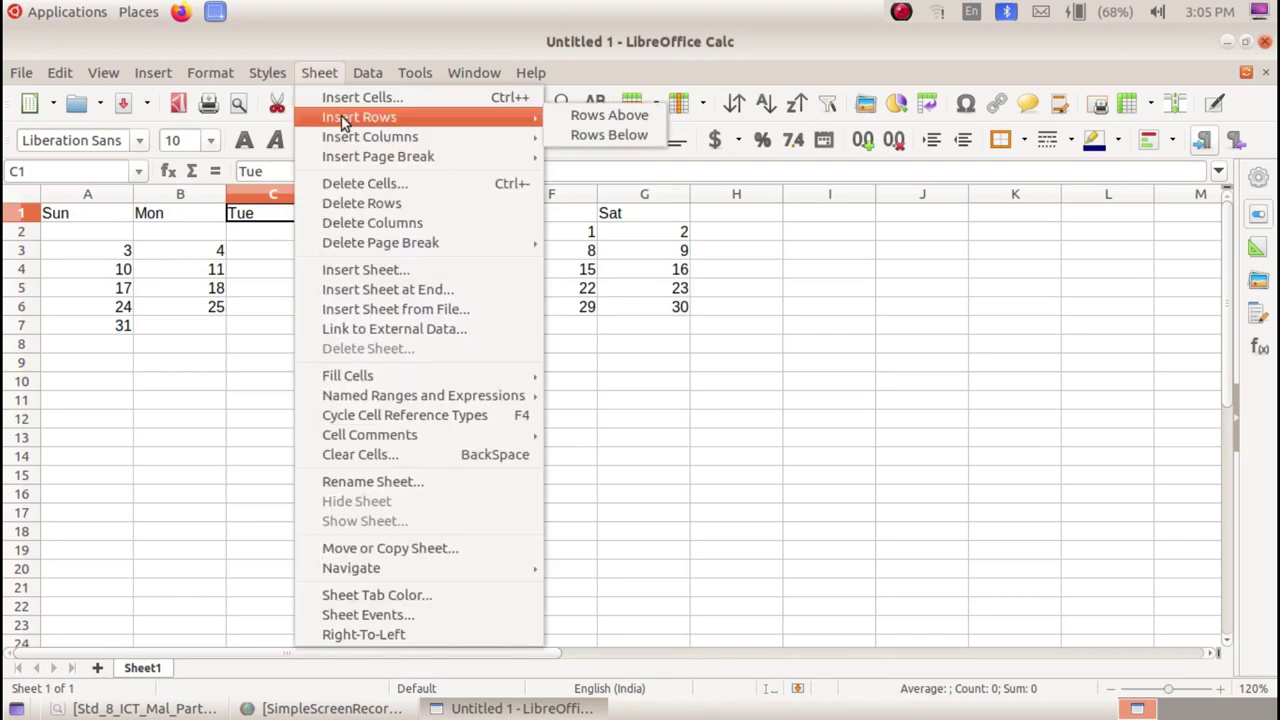
{"action": "left_click", "coordinate": [590, 118]}
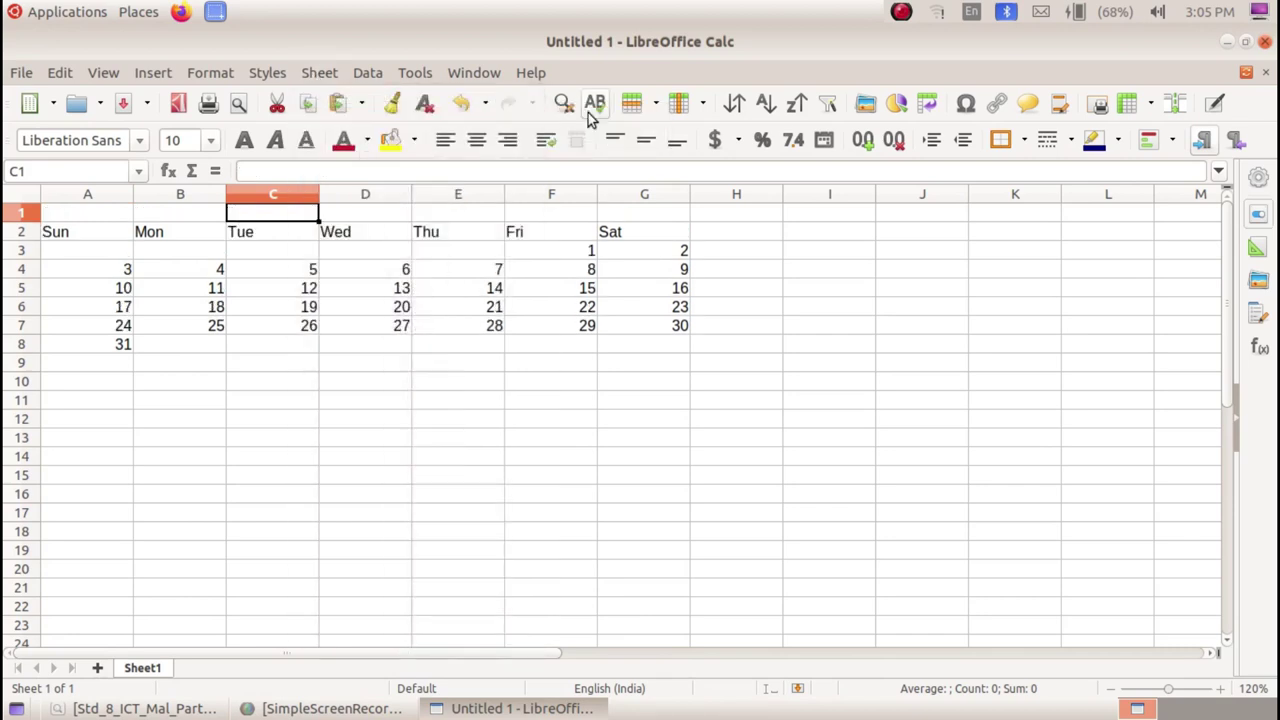
{"action": "left_click", "coordinate": [362, 309]}
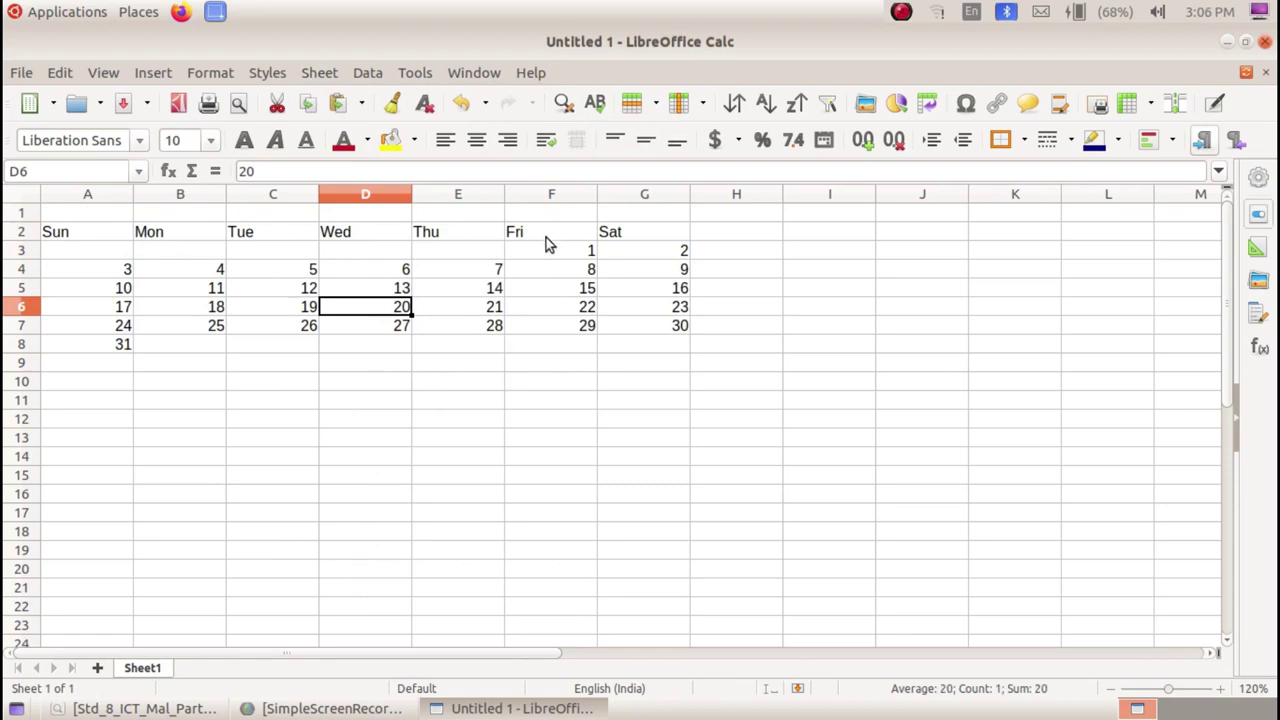
{"action": "left_click_drag", "start_coordinate": [114, 216], "coordinate": [590, 222]}
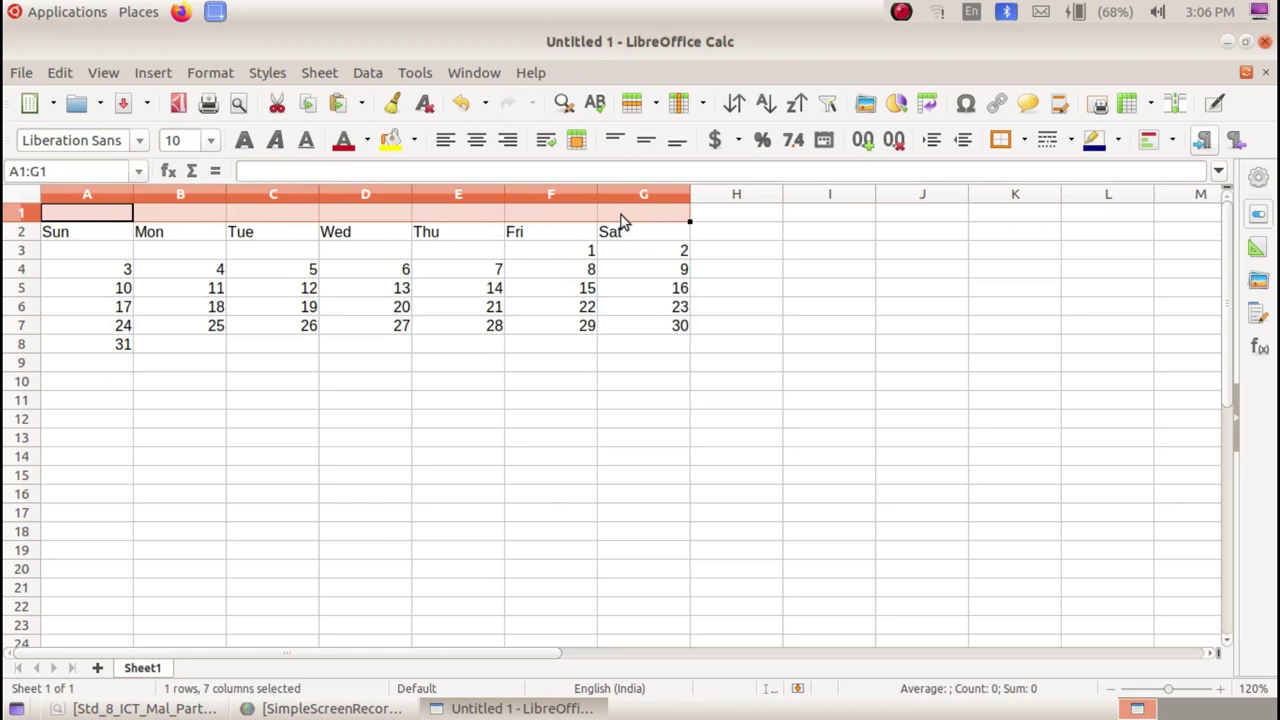
{"action": "left_click", "coordinate": [577, 142]}
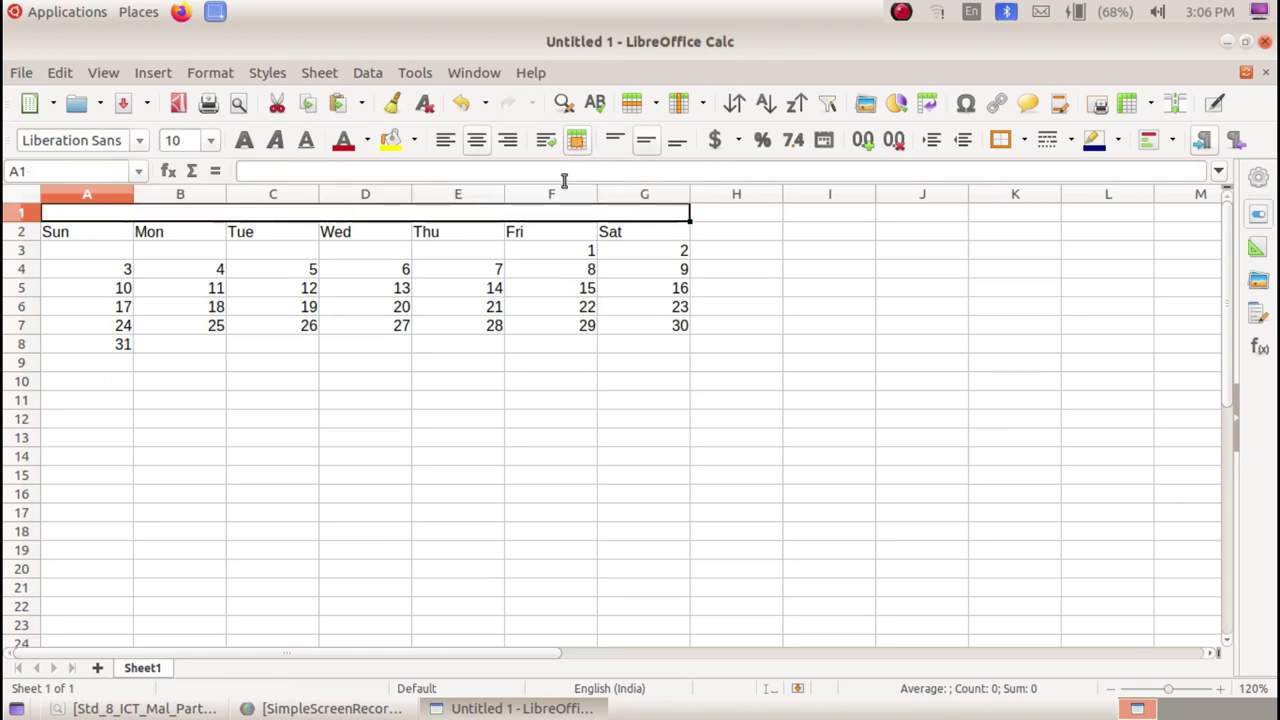
{"action": "left_click", "coordinate": [480, 708]}
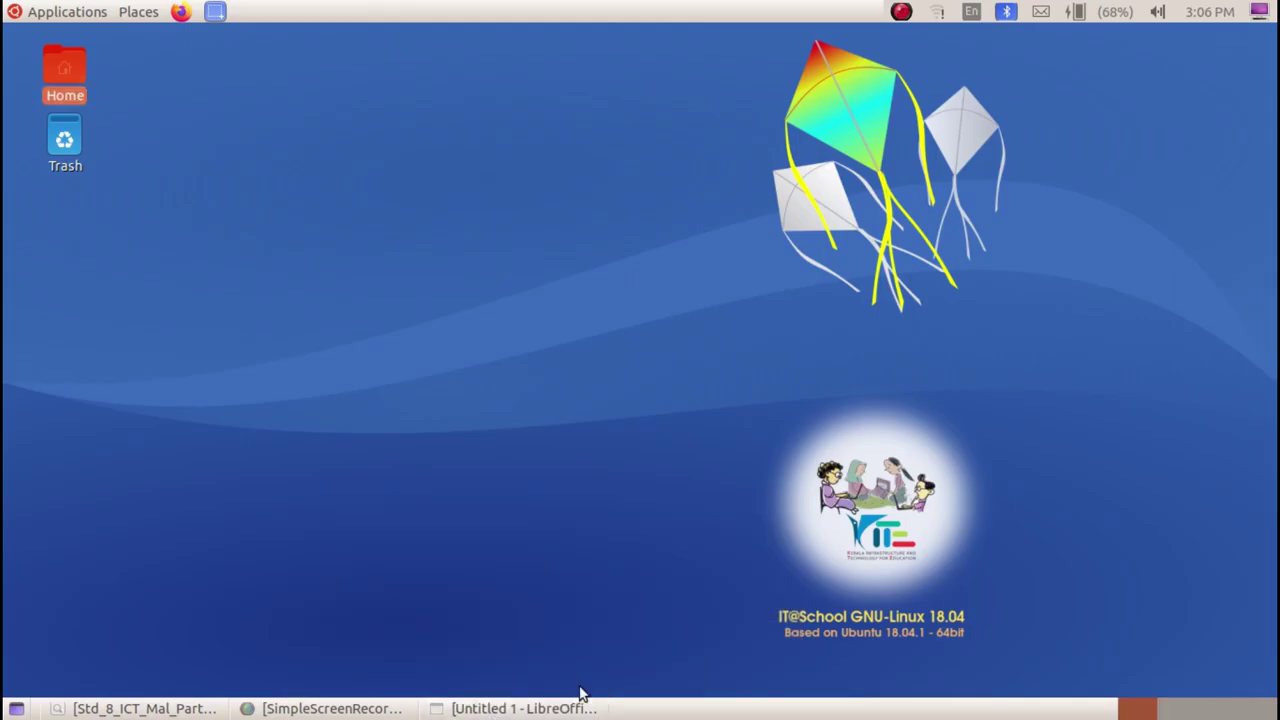
{"action": "left_click", "coordinate": [140, 708]}
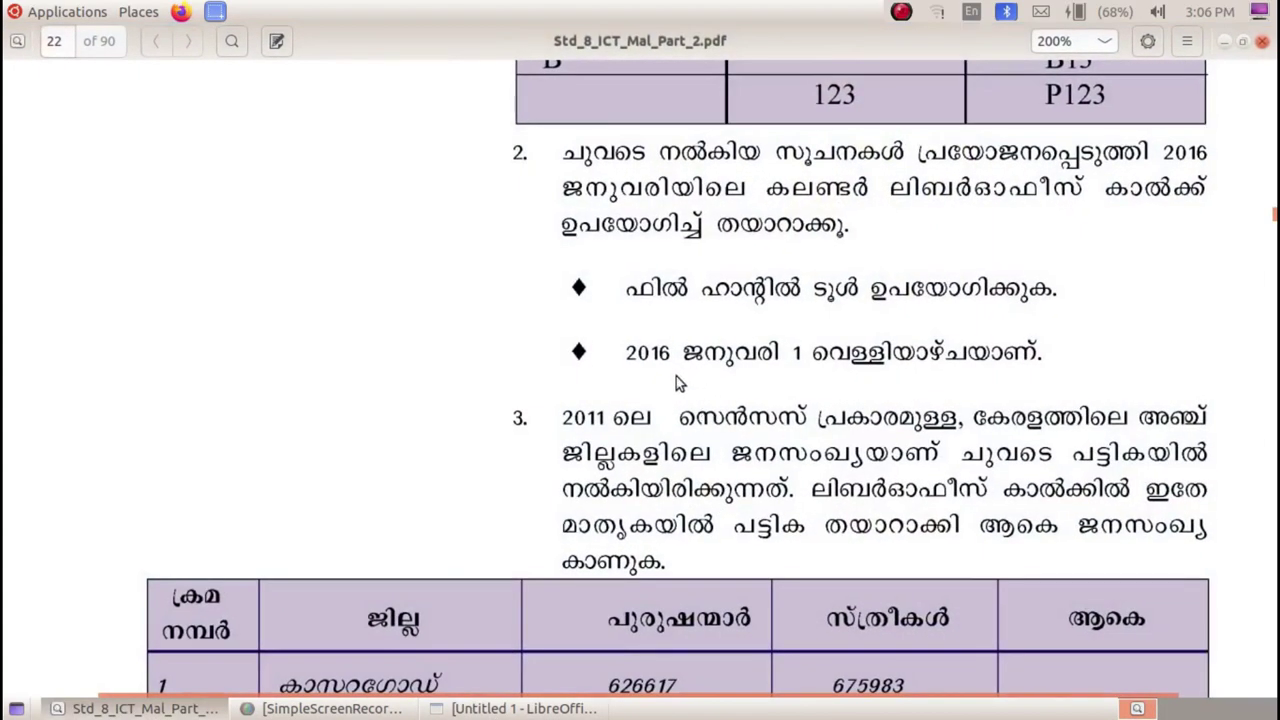
{"action": "left_click", "coordinate": [150, 708]}
{"action": "left_click", "coordinate": [172, 708]}
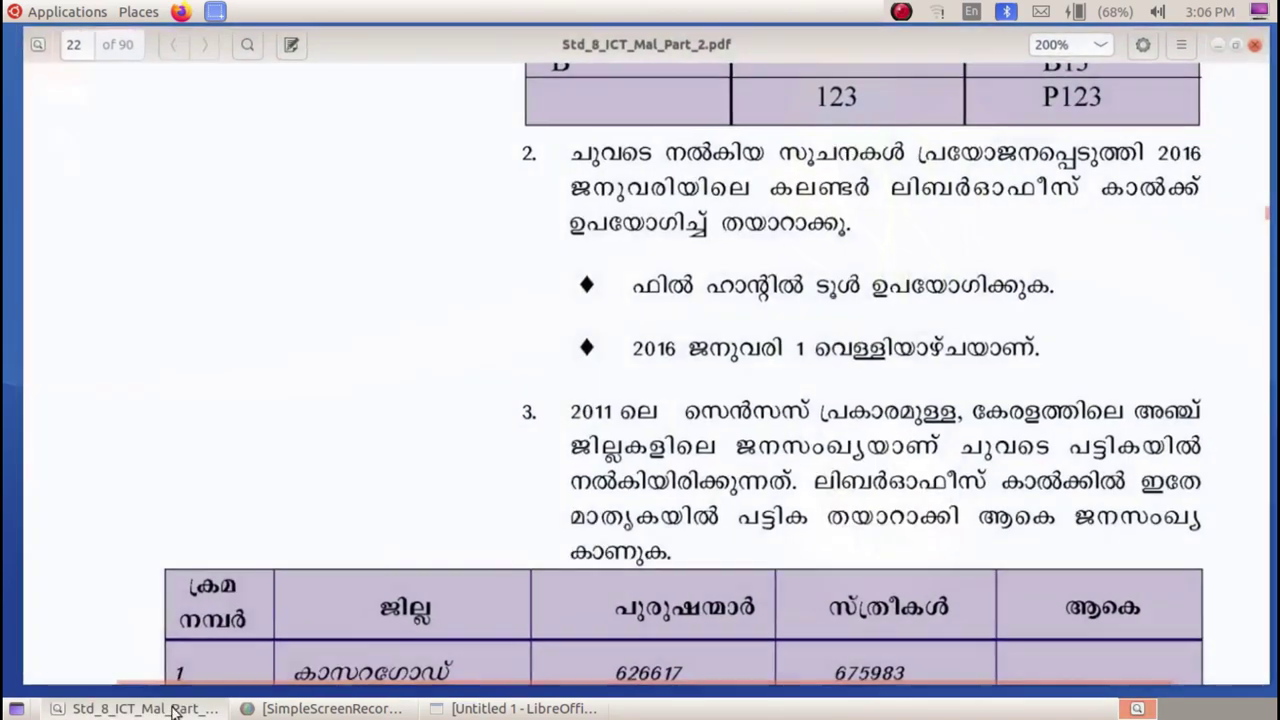
{"action": "left_click", "coordinate": [520, 708]}
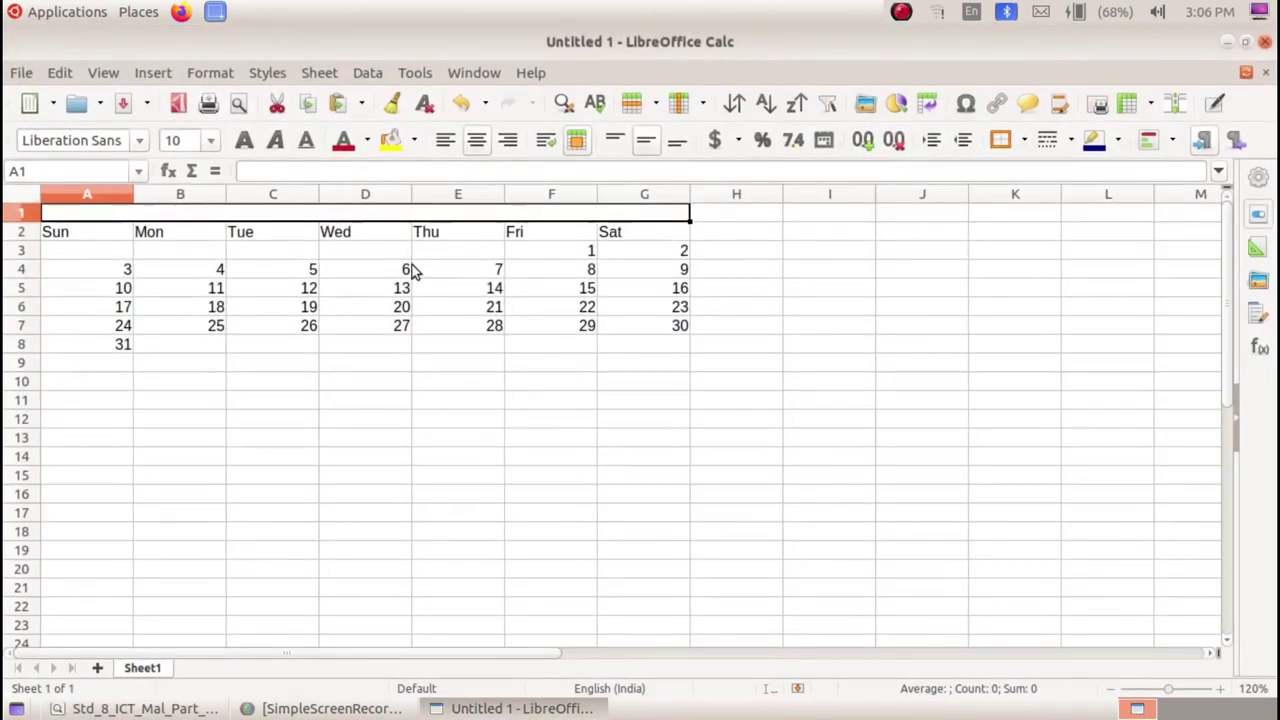
Step: Type the title '2016 January' in A1 and make it 15-point, bold and red
{"action": "type", "text": "2016"}
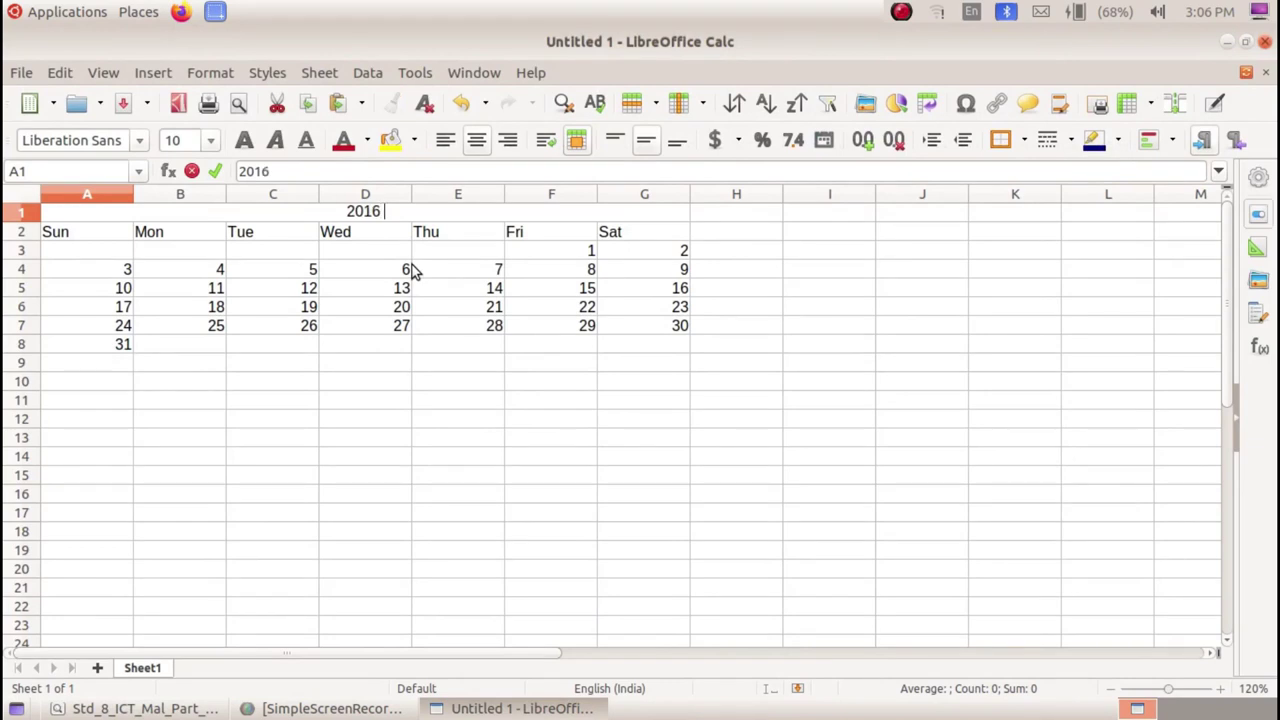
{"action": "type", "text": " January"}
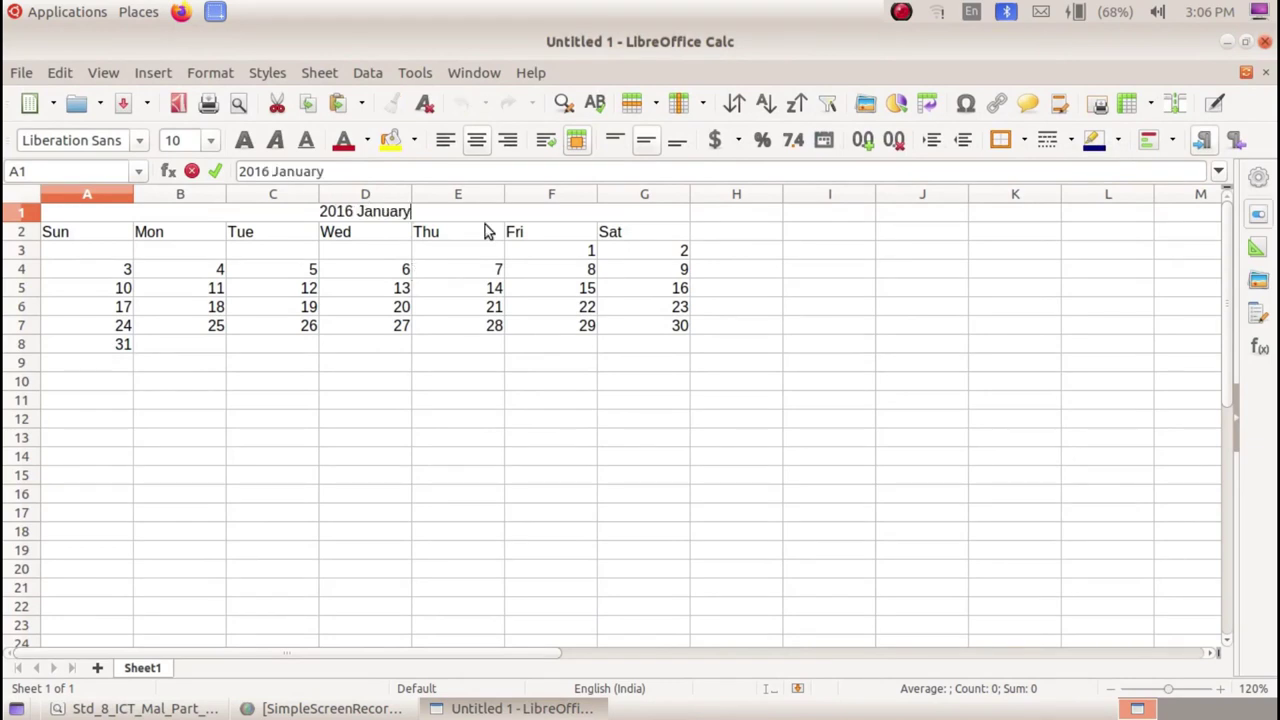
{"action": "key", "text": "Return"}
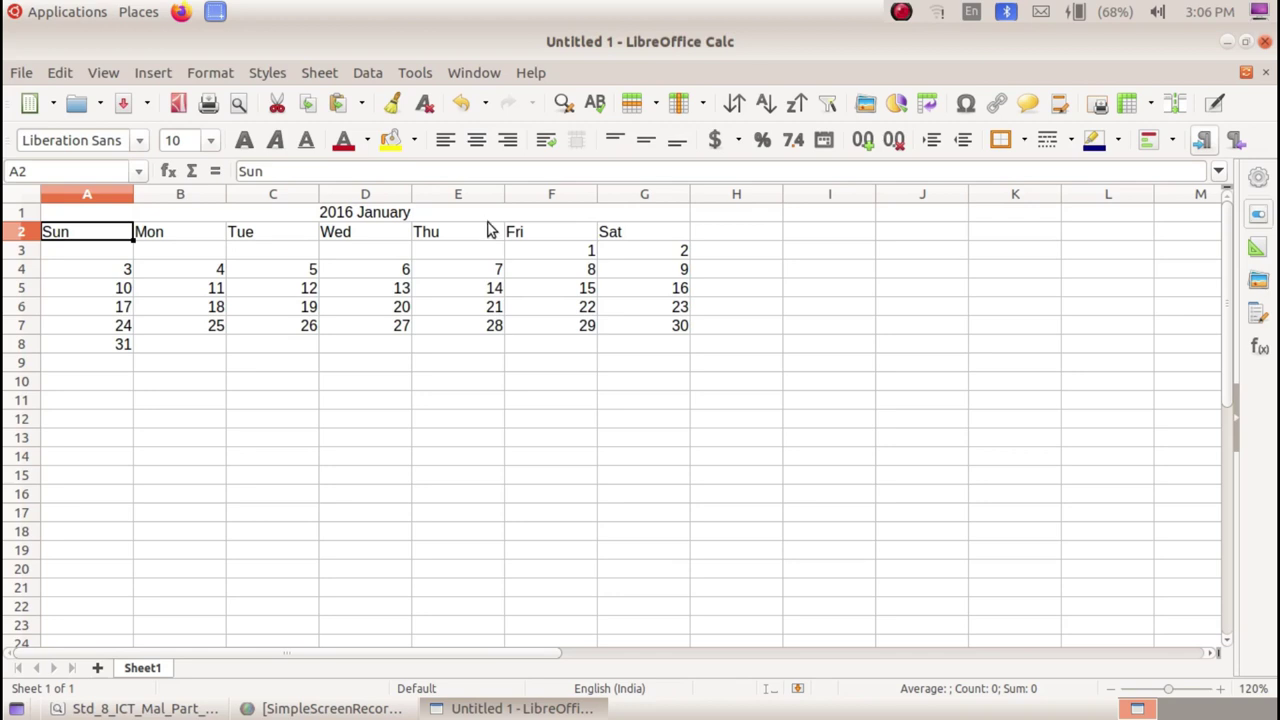
{"action": "left_click", "coordinate": [492, 215]}
{"action": "left_click", "coordinate": [210, 140]}
{"action": "left_click", "coordinate": [191, 330]}
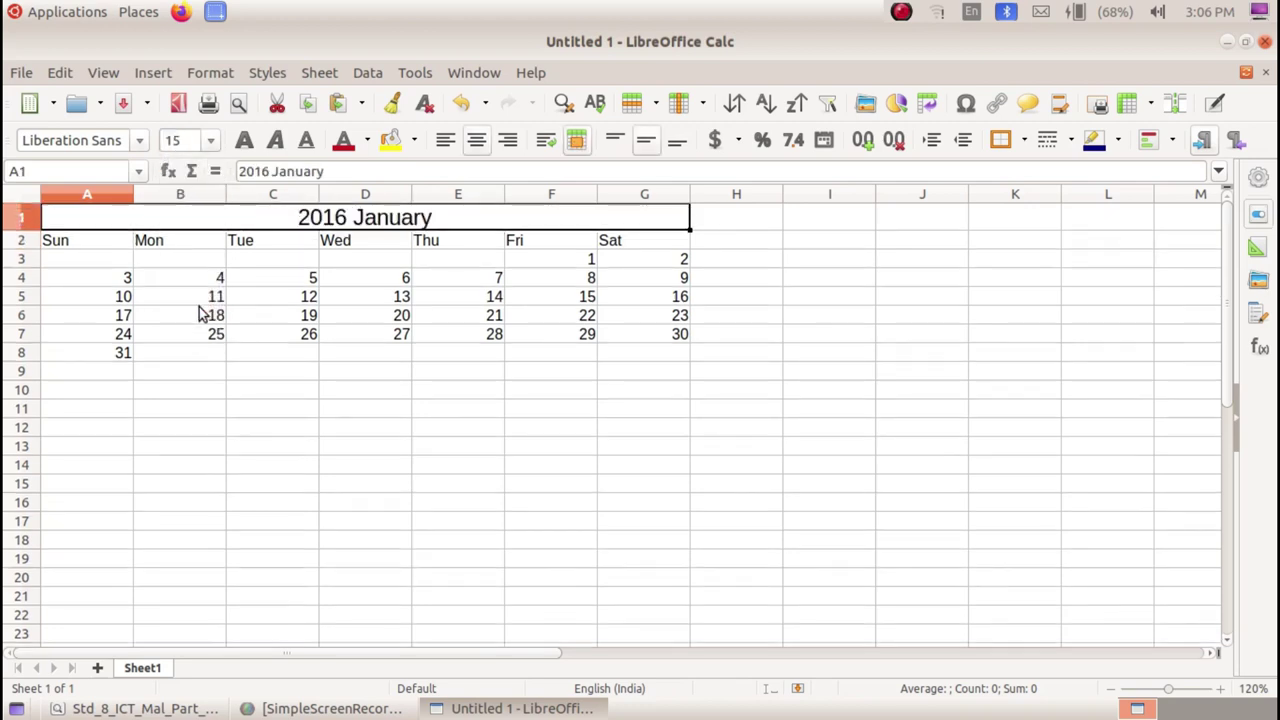
{"action": "left_click", "coordinate": [244, 140]}
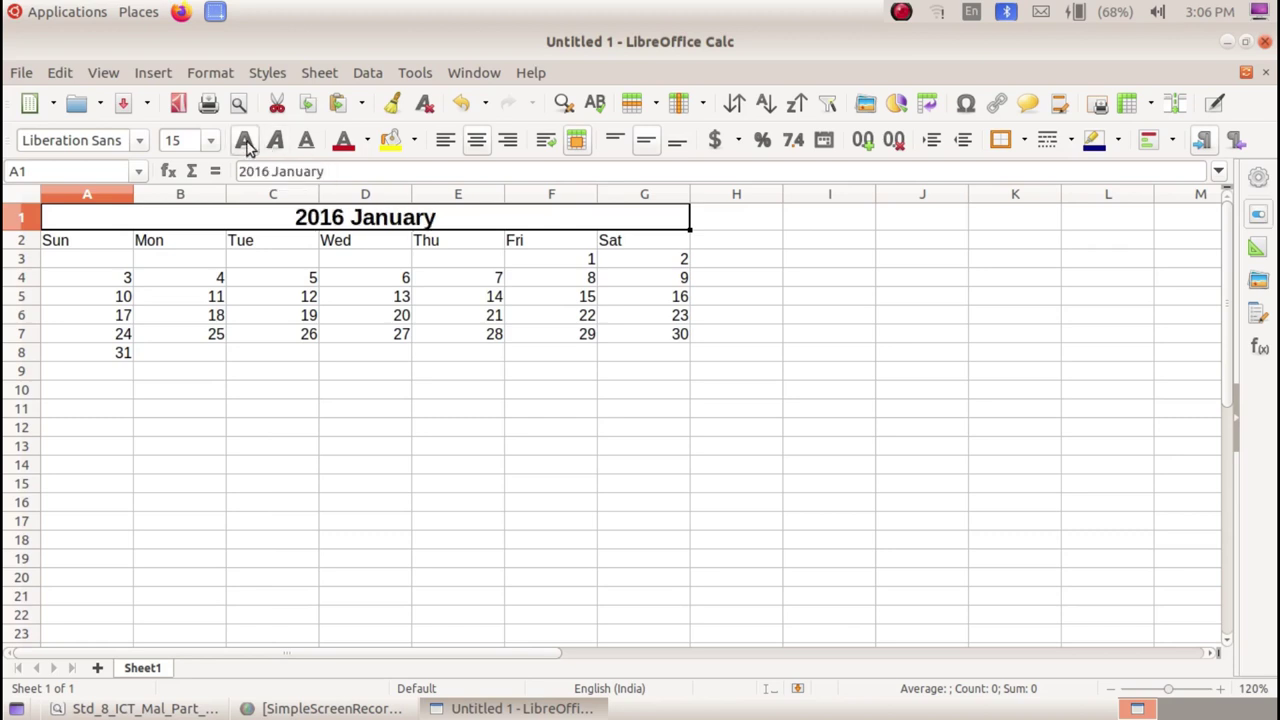
{"action": "left_click", "coordinate": [367, 140]}
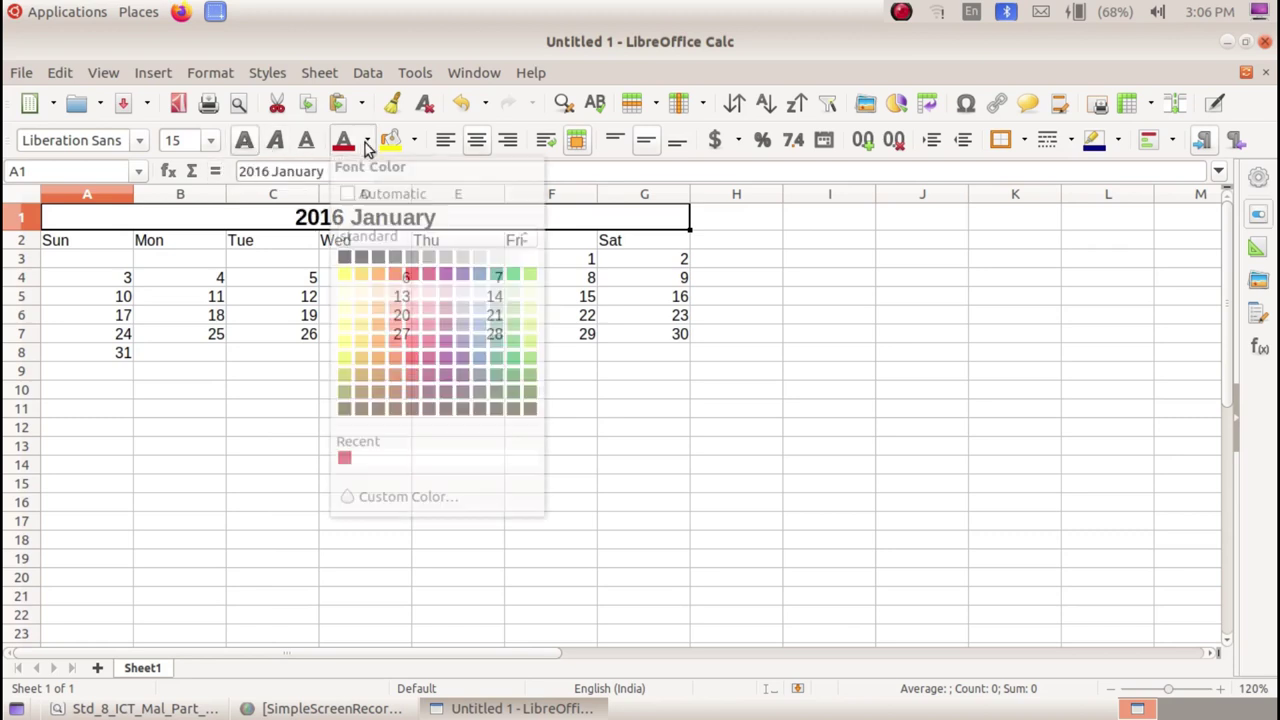
{"action": "left_click", "coordinate": [413, 274]}
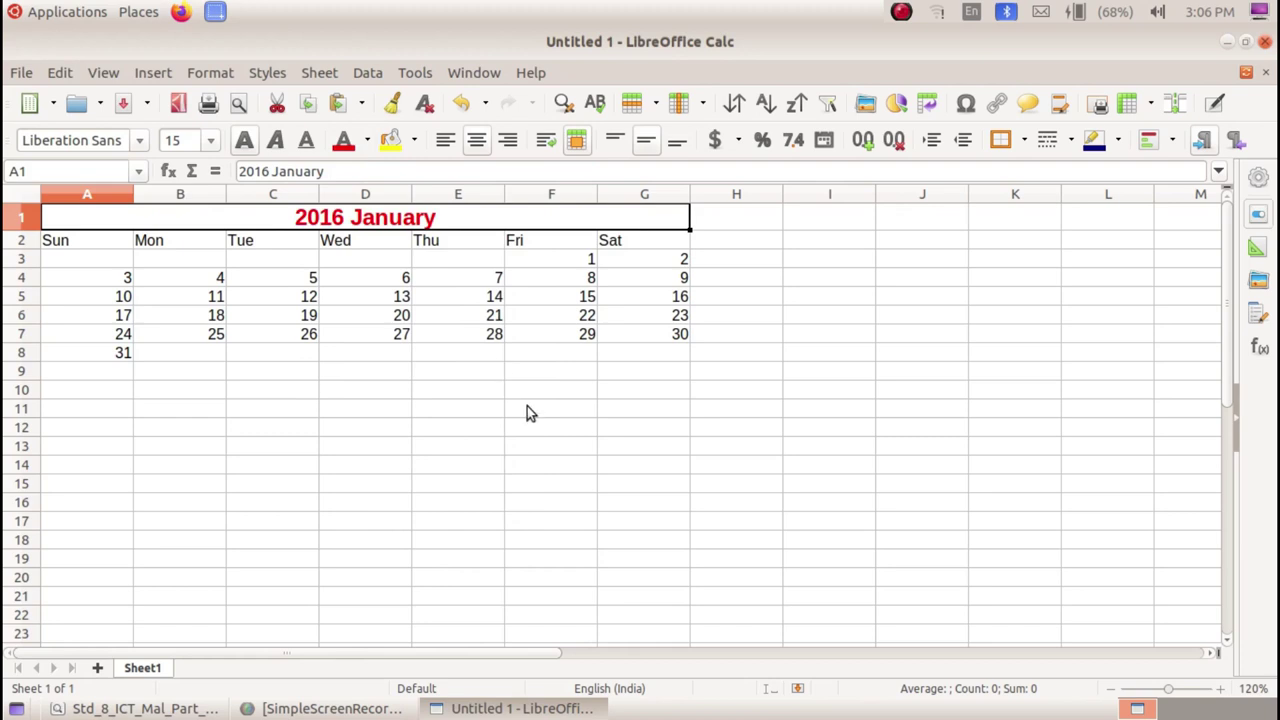
{"action": "left_click", "coordinate": [540, 465]}
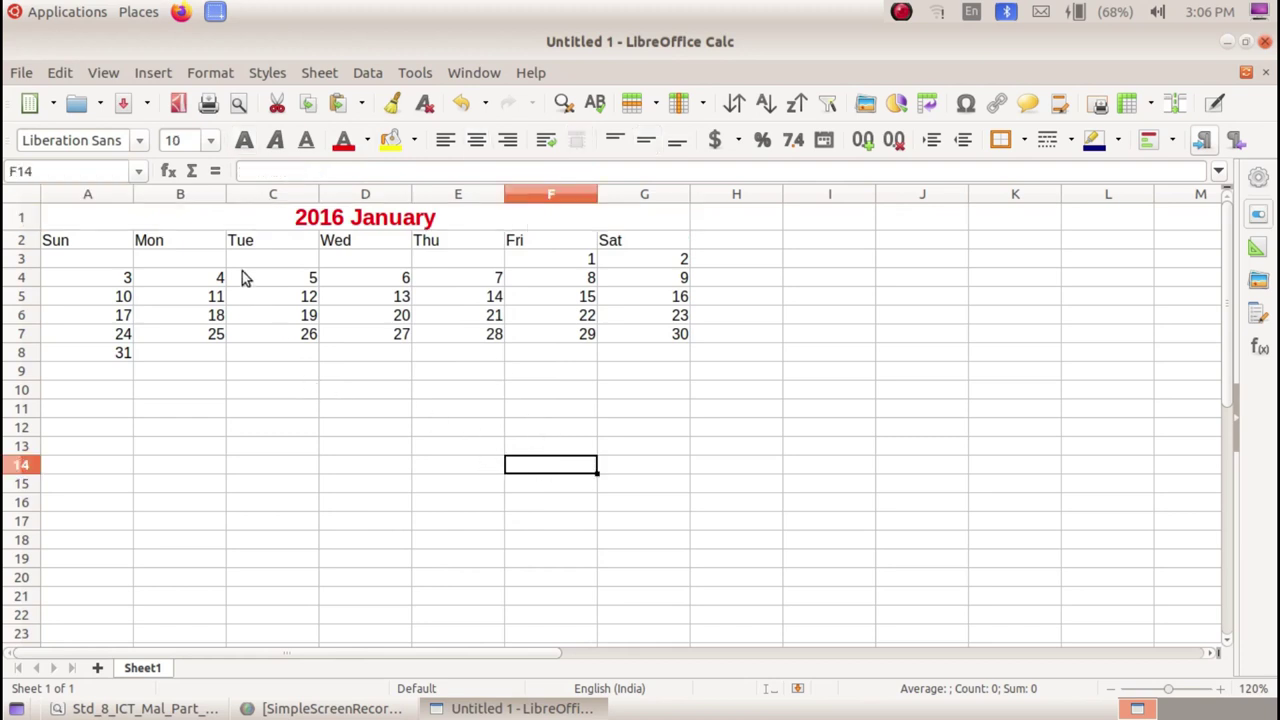
Step: Set A1:G8 alignment to Center horizontally and Middle vertically in Format Cells
{"action": "left_click_drag", "start_coordinate": [208, 225], "coordinate": [218, 352]}
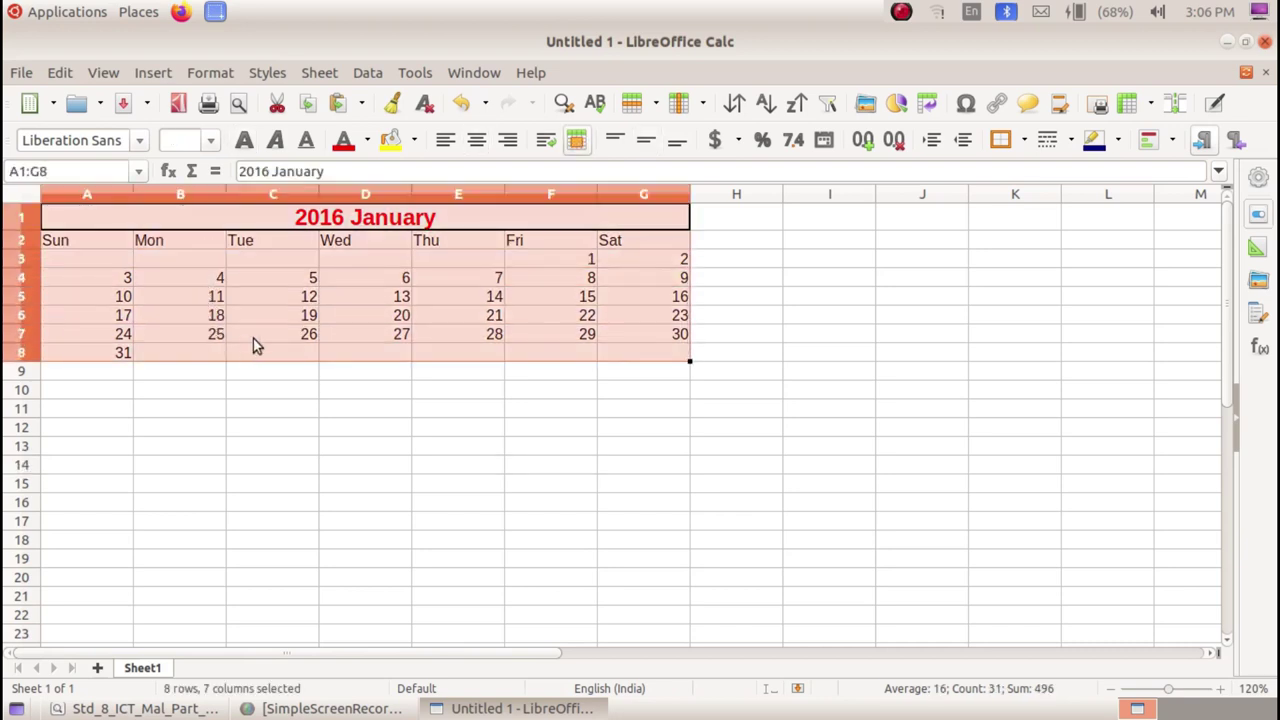
{"action": "left_click", "coordinate": [218, 78]}
{"action": "left_click", "coordinate": [228, 230]}
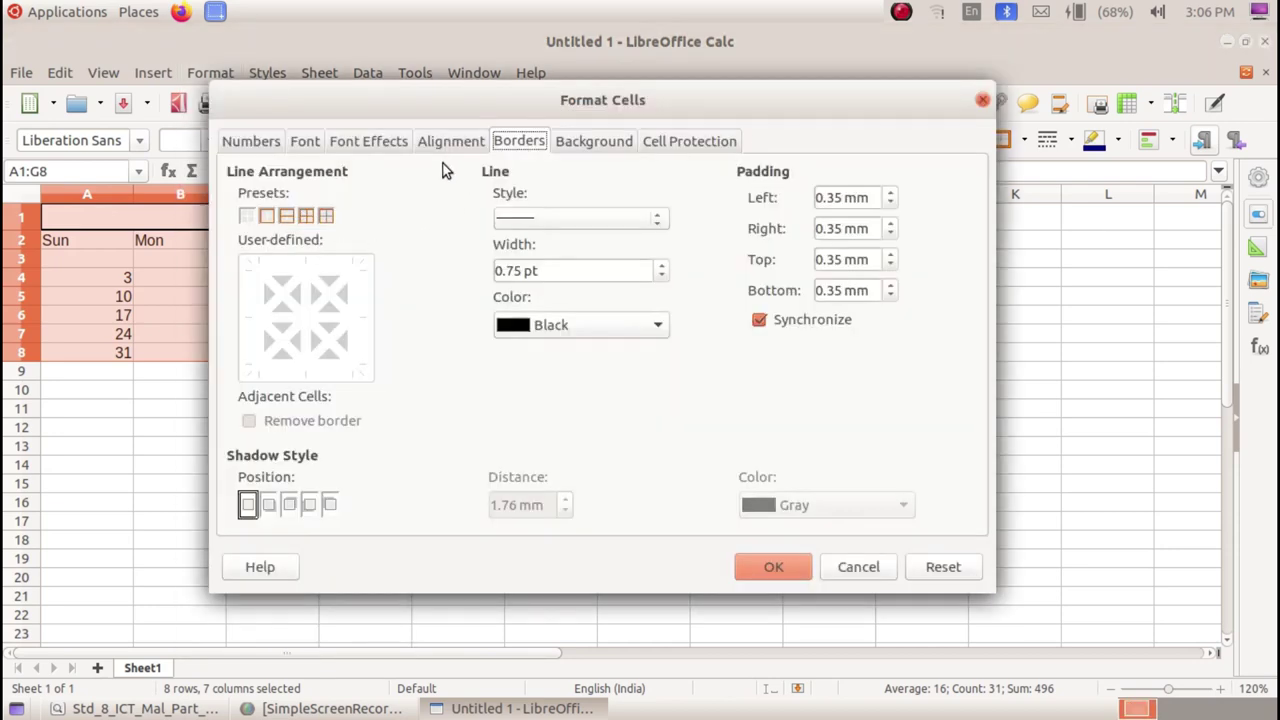
{"action": "left_click", "coordinate": [449, 145]}
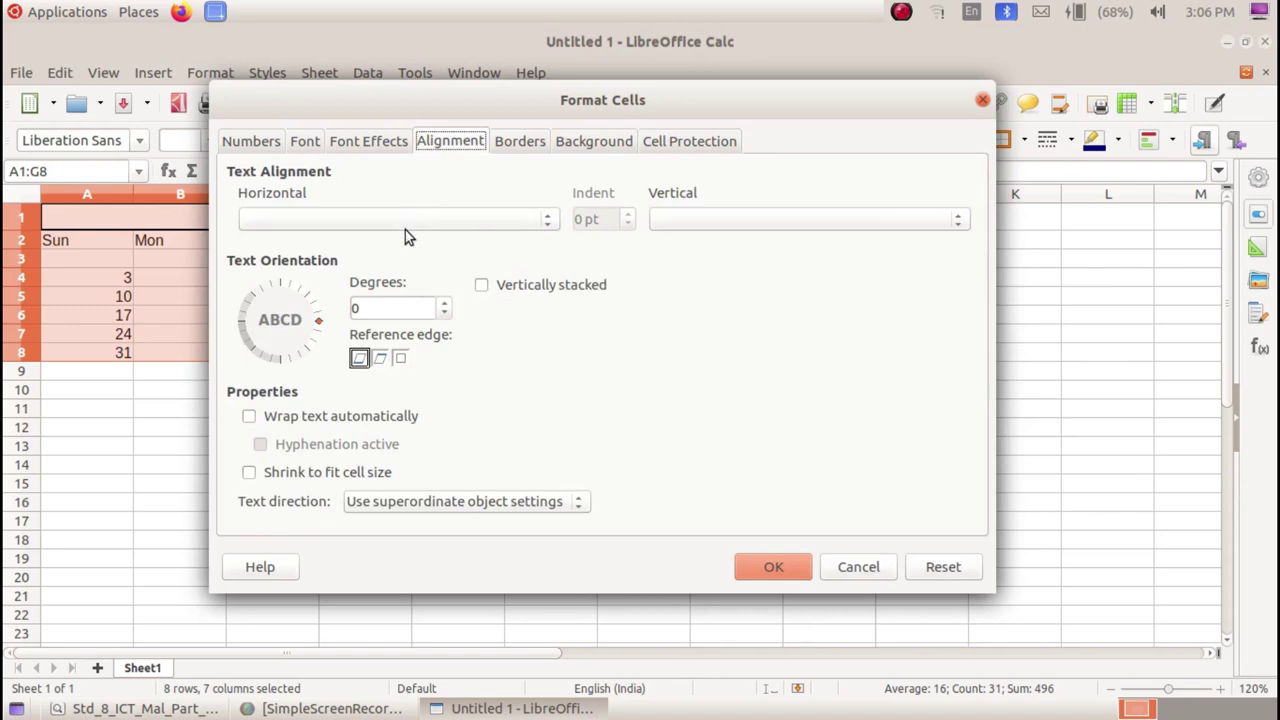
{"action": "left_click", "coordinate": [406, 225]}
{"action": "left_click", "coordinate": [405, 273]}
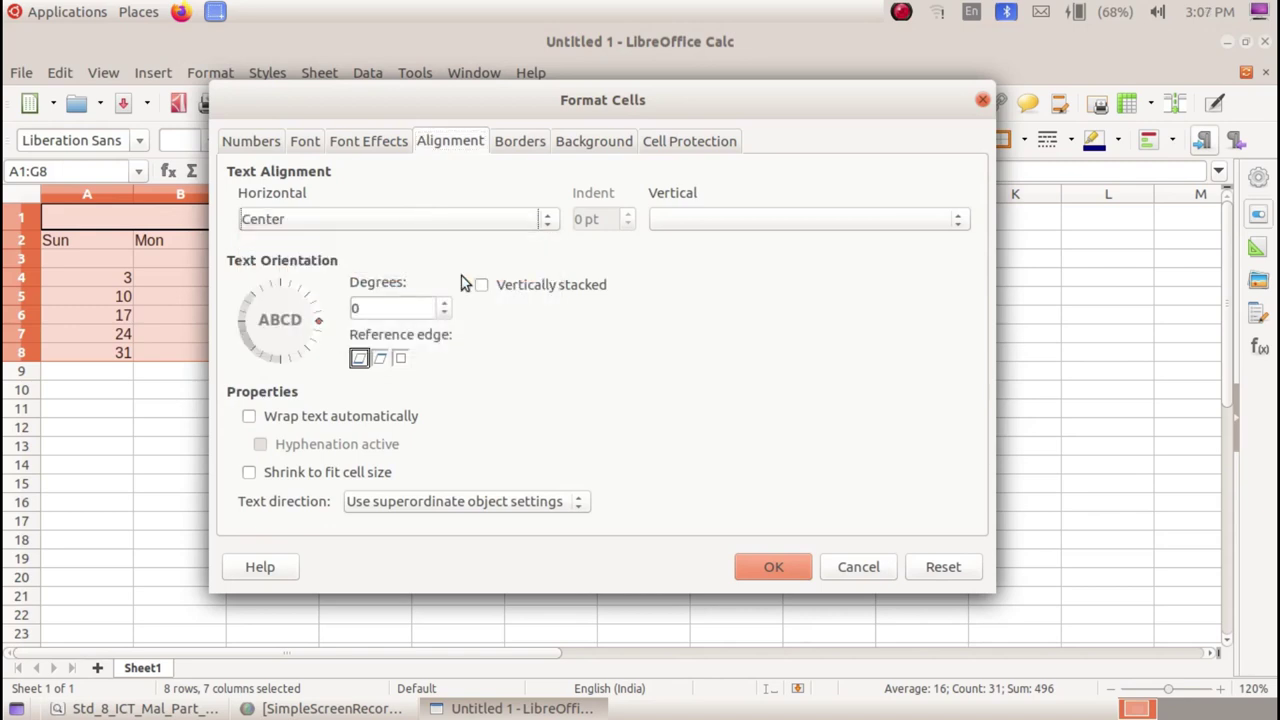
{"action": "left_click", "coordinate": [733, 218]}
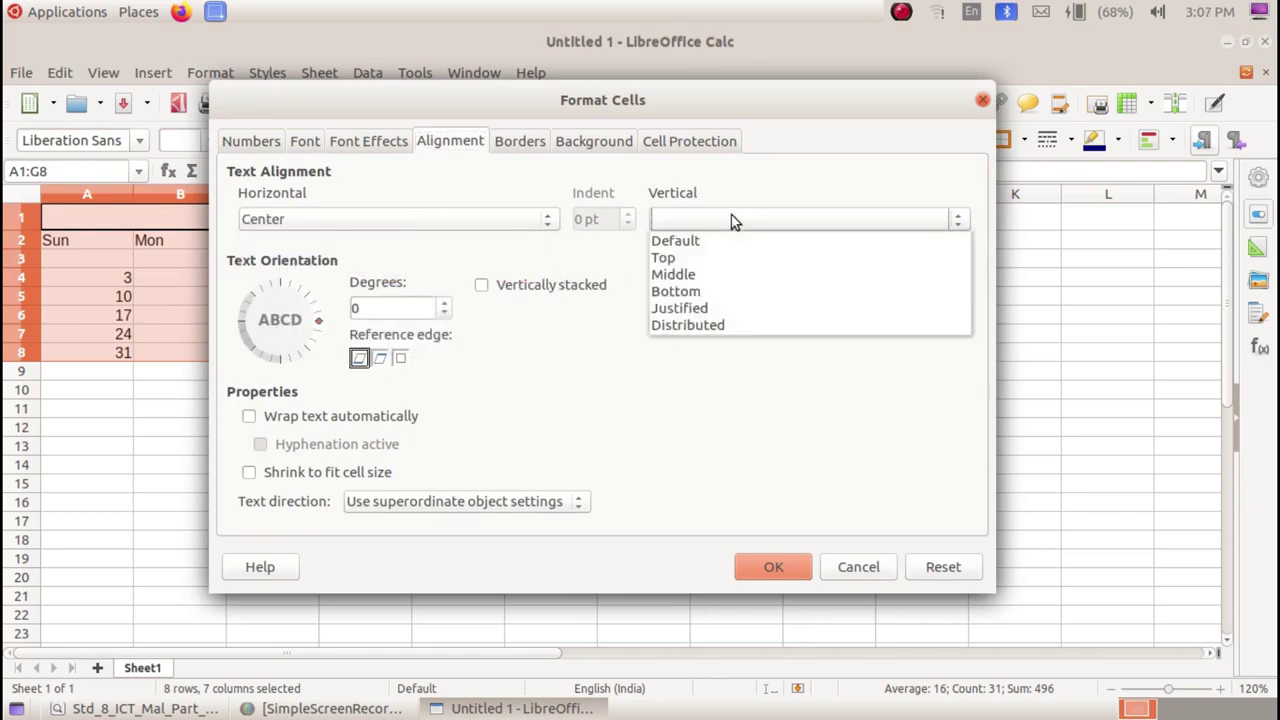
{"action": "left_click", "coordinate": [737, 273]}
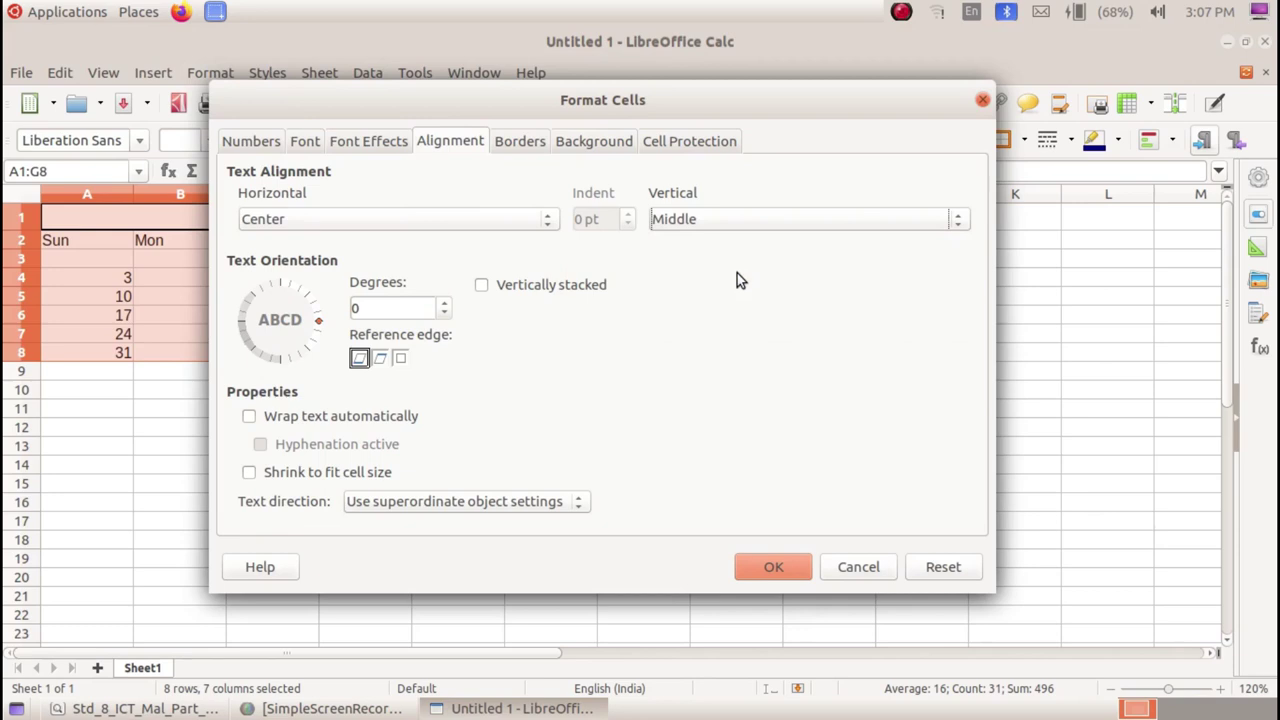
{"action": "left_click", "coordinate": [768, 570]}
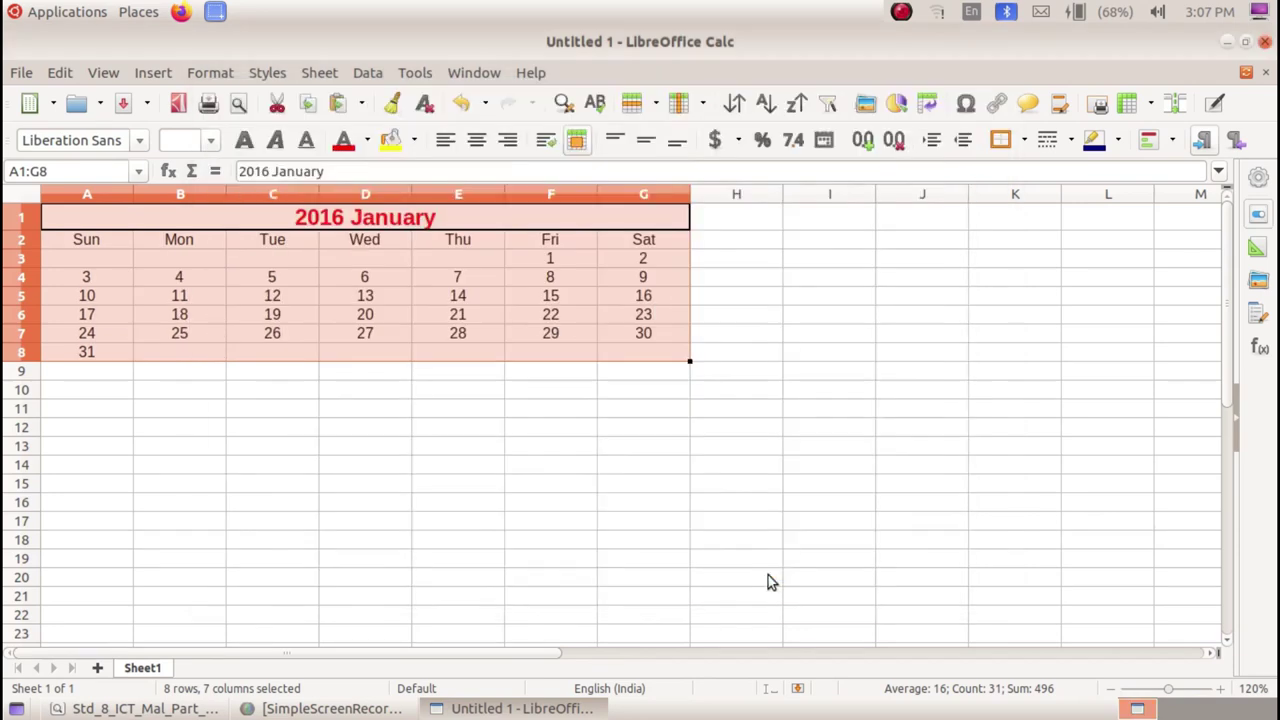
{"action": "left_click", "coordinate": [700, 558]}
Step: Give A1:G8 a solid outer border plus all inner lines, 1.00 pt wide
{"action": "left_click_drag", "start_coordinate": [290, 216], "coordinate": [305, 349]}
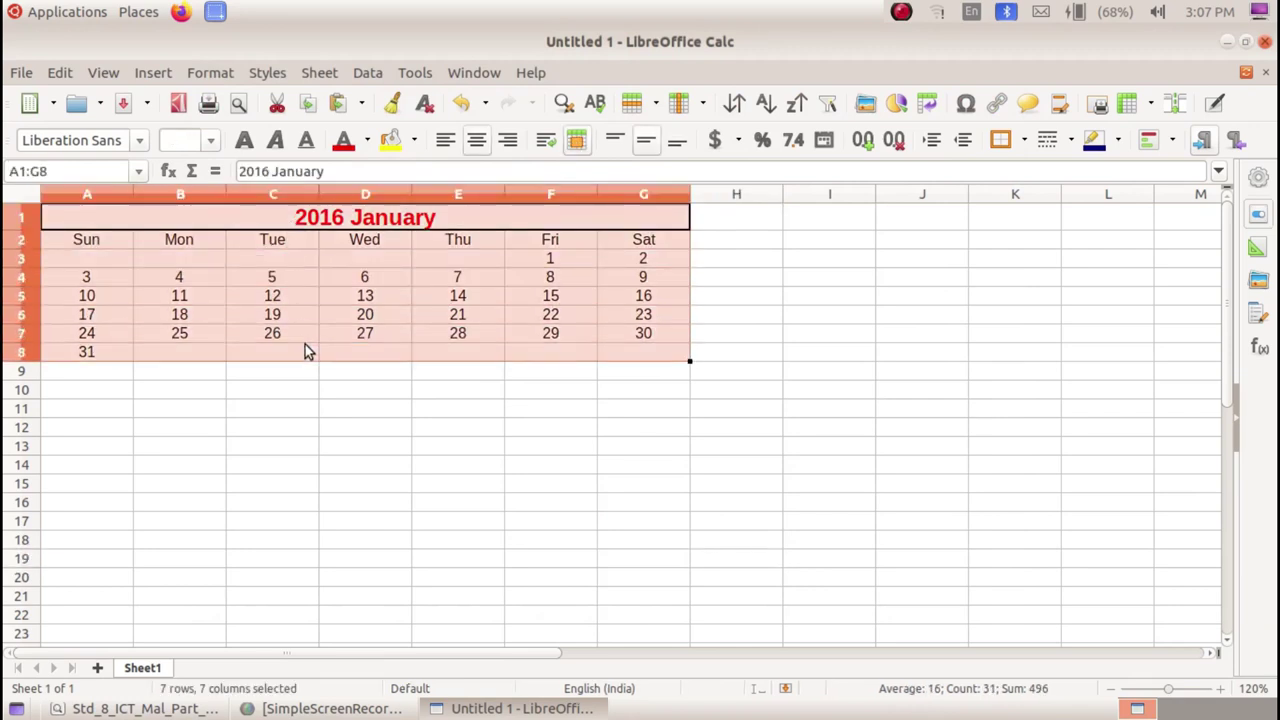
{"action": "left_click", "coordinate": [210, 74]}
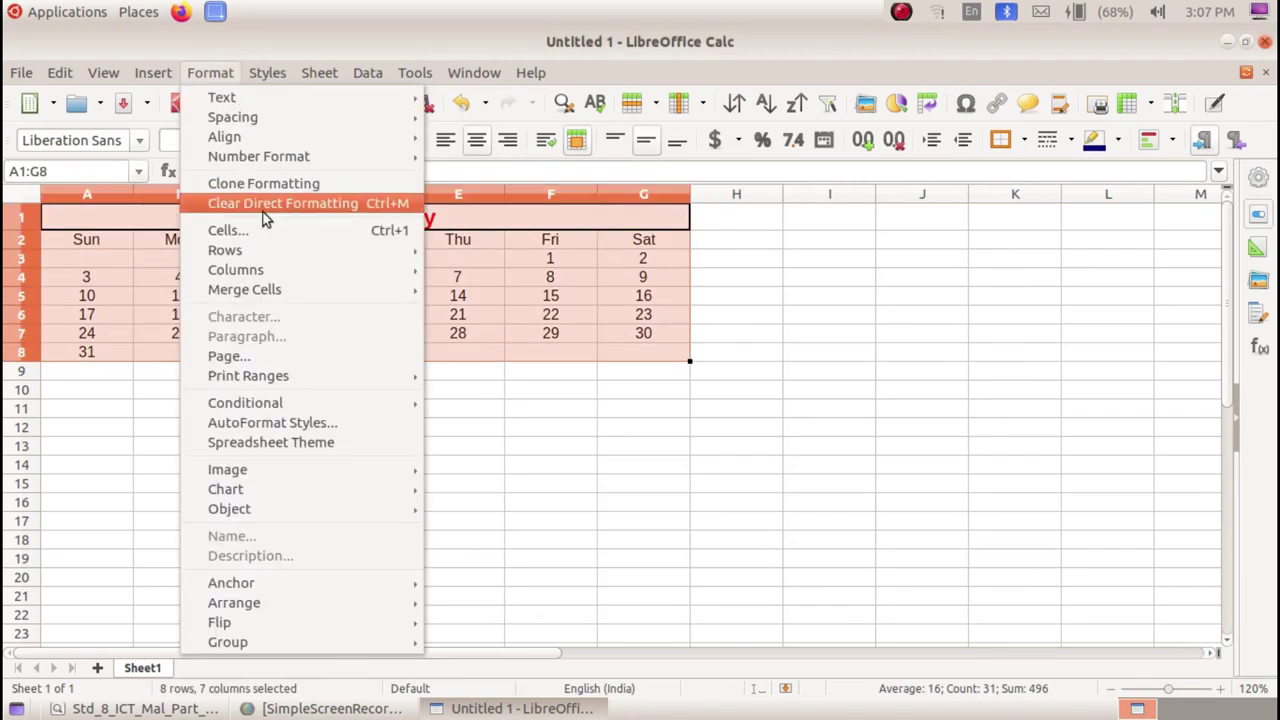
{"action": "left_click", "coordinate": [280, 231]}
{"action": "left_click", "coordinate": [520, 141]}
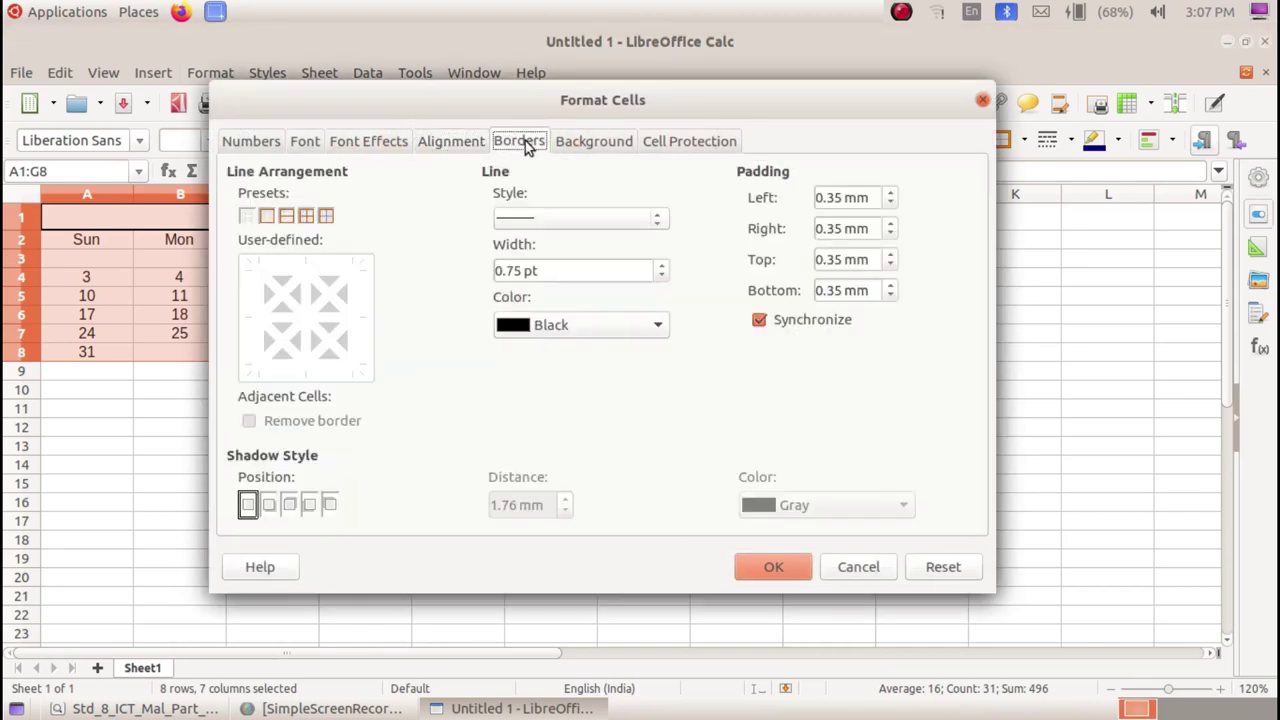
{"action": "left_click", "coordinate": [330, 217]}
{"action": "left_click", "coordinate": [307, 218]}
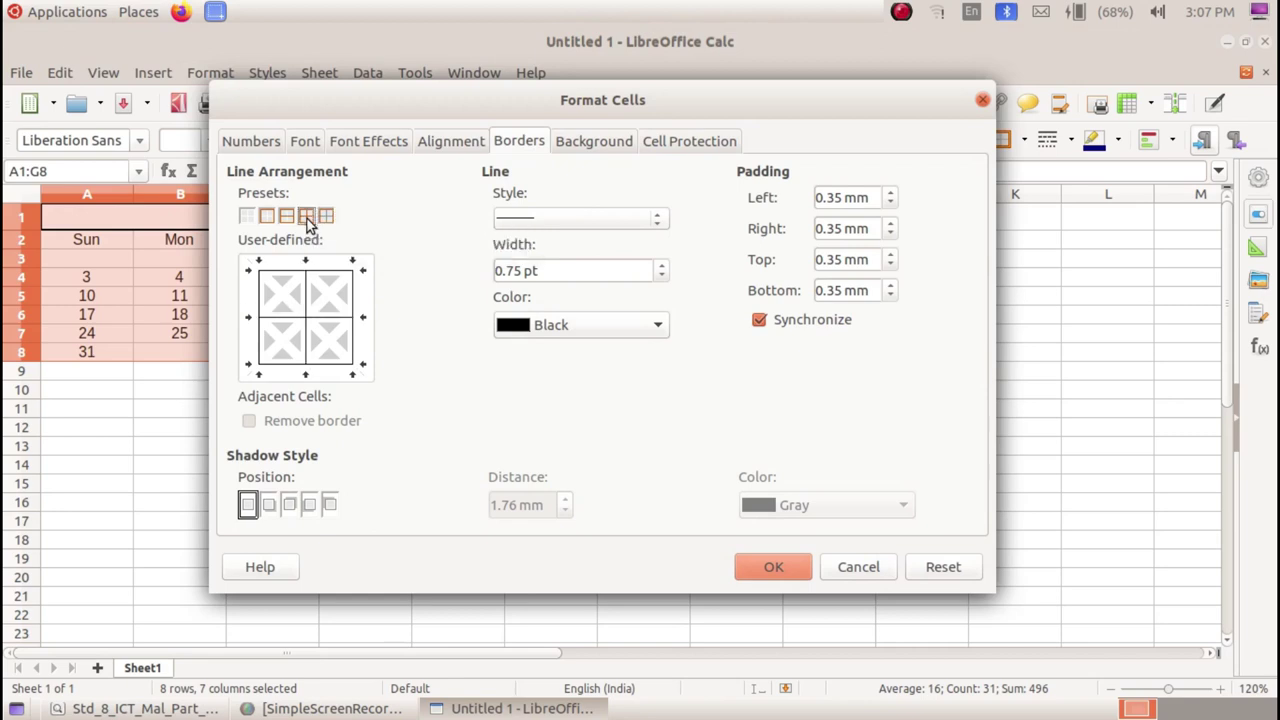
{"action": "left_click", "coordinate": [607, 224]}
{"action": "left_click", "coordinate": [591, 262]}
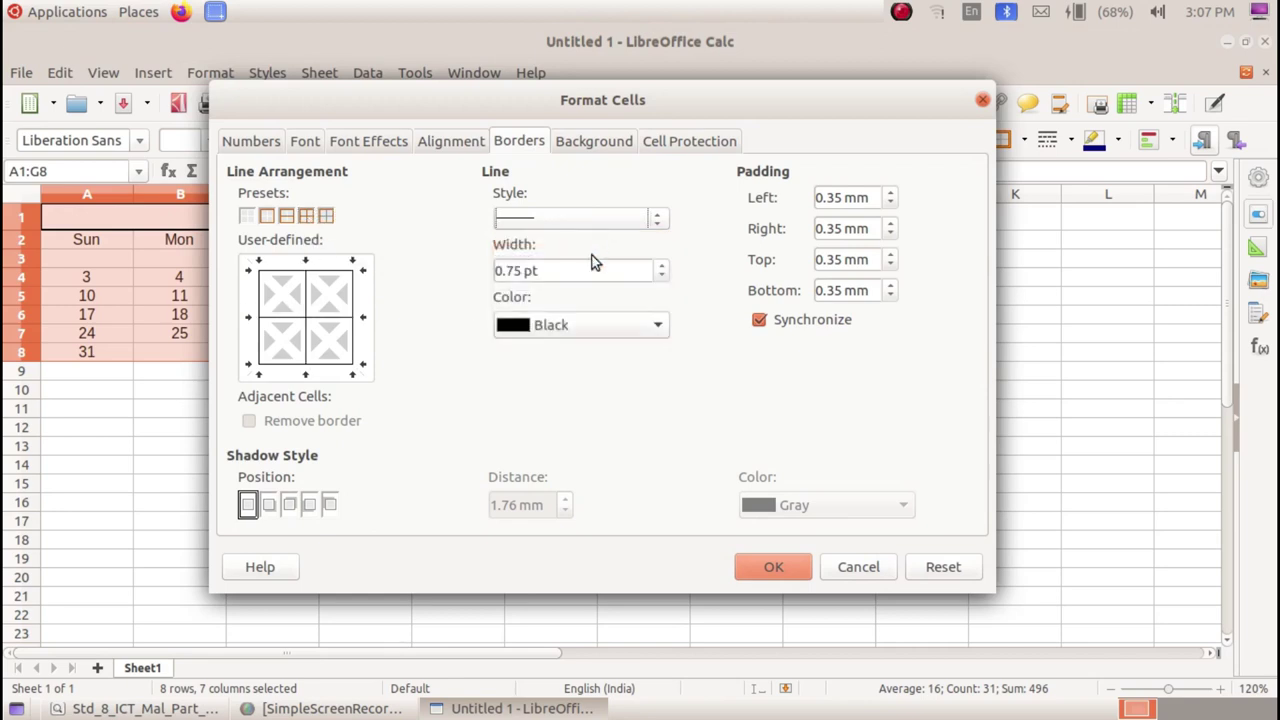
{"action": "left_click", "coordinate": [663, 266]}
{"action": "left_click", "coordinate": [773, 567]}
{"action": "left_click", "coordinate": [530, 500]}
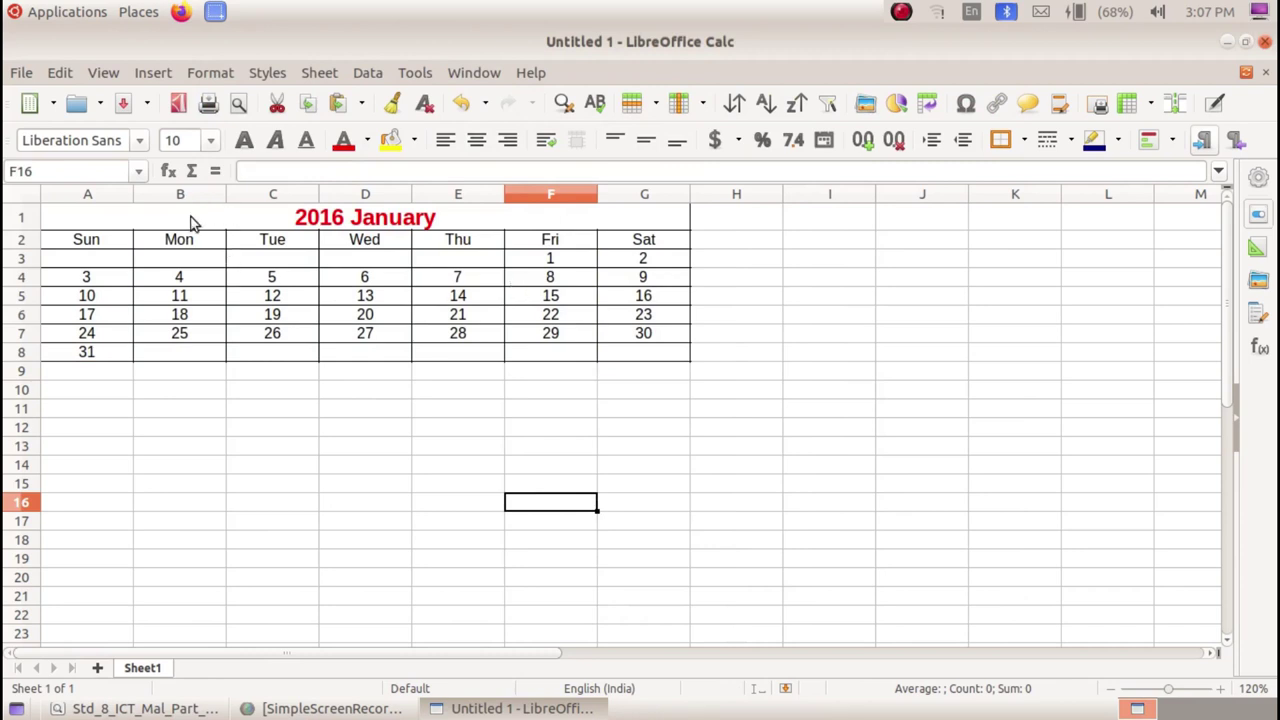
{"action": "left_click_drag", "start_coordinate": [191, 220], "coordinate": [206, 349]}
Step: Narrow columns A to G to 1.56 cm
{"action": "left_click_drag", "start_coordinate": [133, 194], "coordinate": [110, 196]}
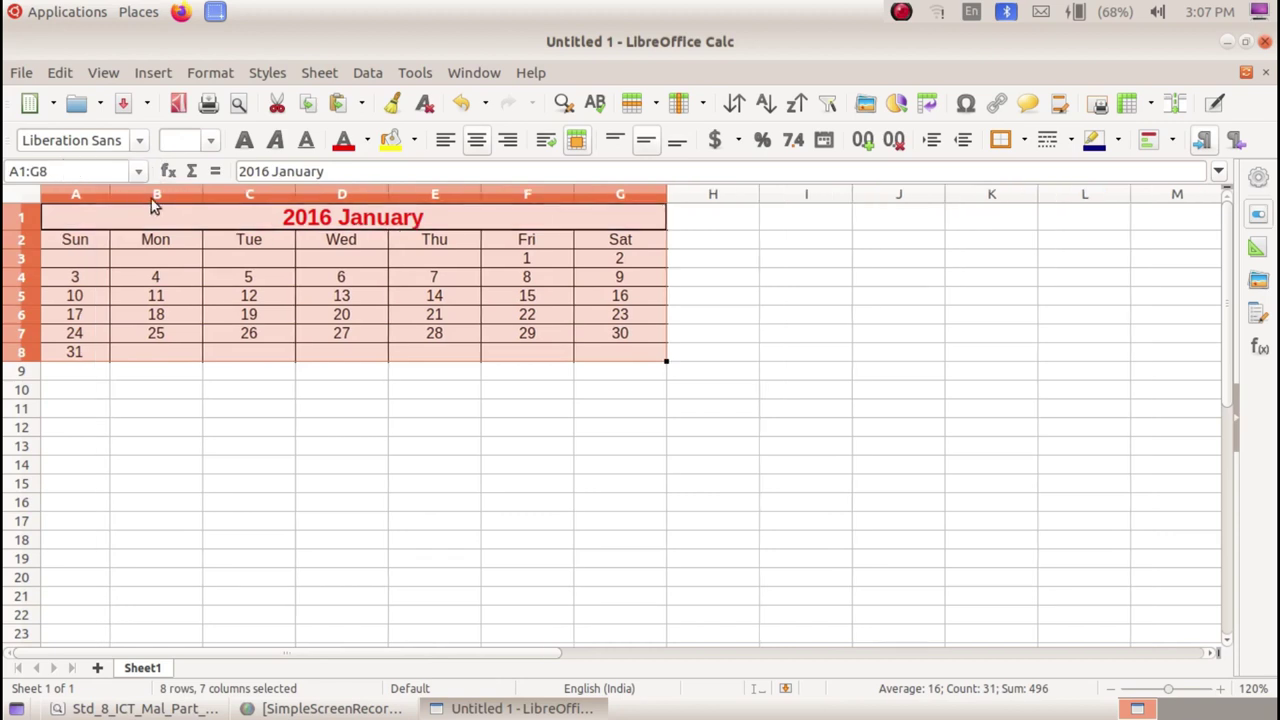
{"action": "mouse_move", "coordinate": [203, 194]}
{"action": "left_mouse_down"}
{"action": "mouse_move", "coordinate": [174, 194]}
{"action": "mouse_move", "coordinate": [577, 199]}
{"action": "mouse_move", "coordinate": [521, 193]}
{"action": "left_mouse_up"}
{"action": "left_click", "coordinate": [235, 369]}
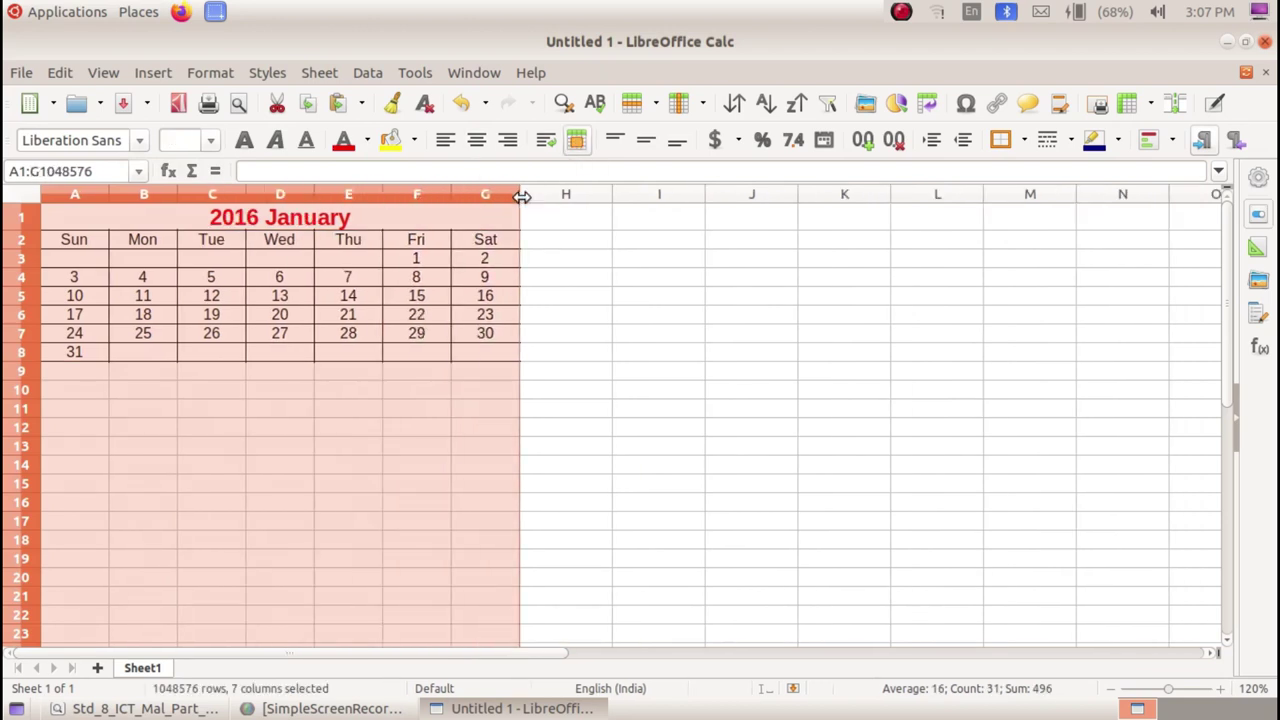
{"action": "left_click_drag", "start_coordinate": [313, 193], "coordinate": [309, 192]}
{"action": "left_click", "coordinate": [286, 357]}
Step: Set the day names and dates in A2:G8 to 12-point text
{"action": "mouse_move", "coordinate": [70, 240]}
{"action": "left_mouse_down"}
{"action": "mouse_move", "coordinate": [375, 277]}
{"action": "mouse_move", "coordinate": [440, 354]}
{"action": "left_mouse_up"}
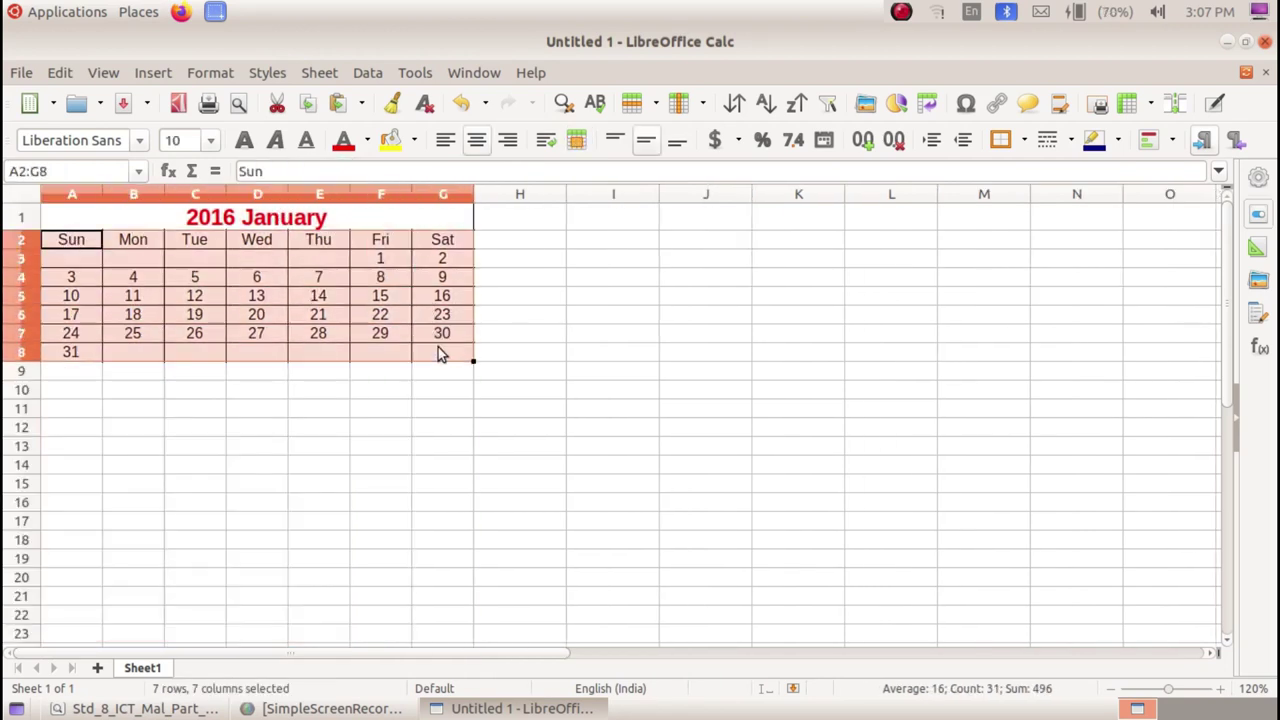
{"action": "left_click", "coordinate": [211, 140]}
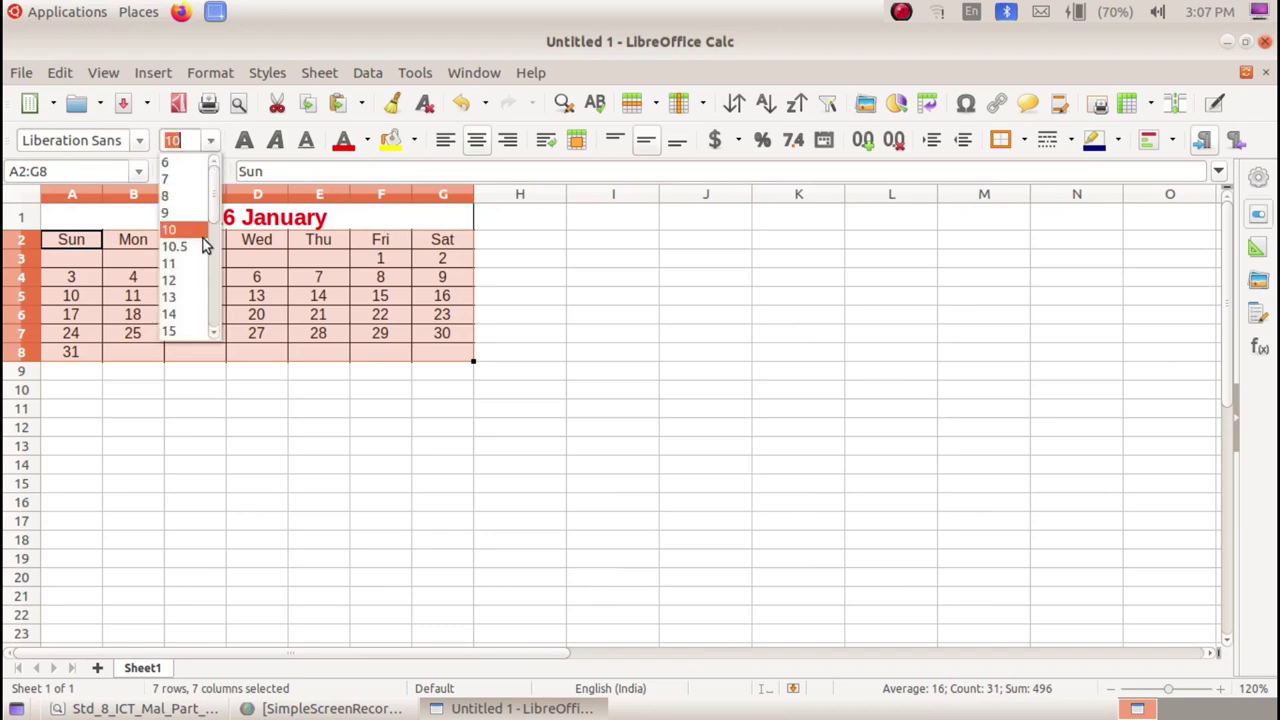
{"action": "left_click", "coordinate": [194, 283]}
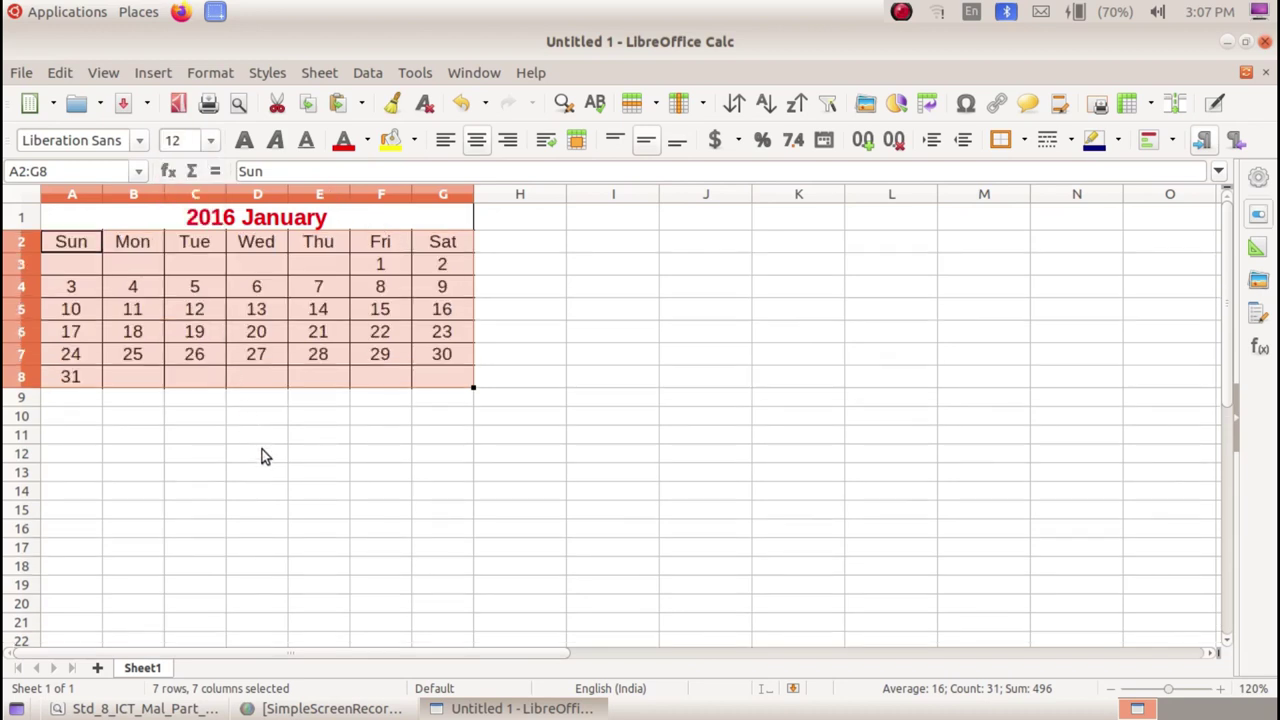
{"action": "left_click", "coordinate": [263, 453]}
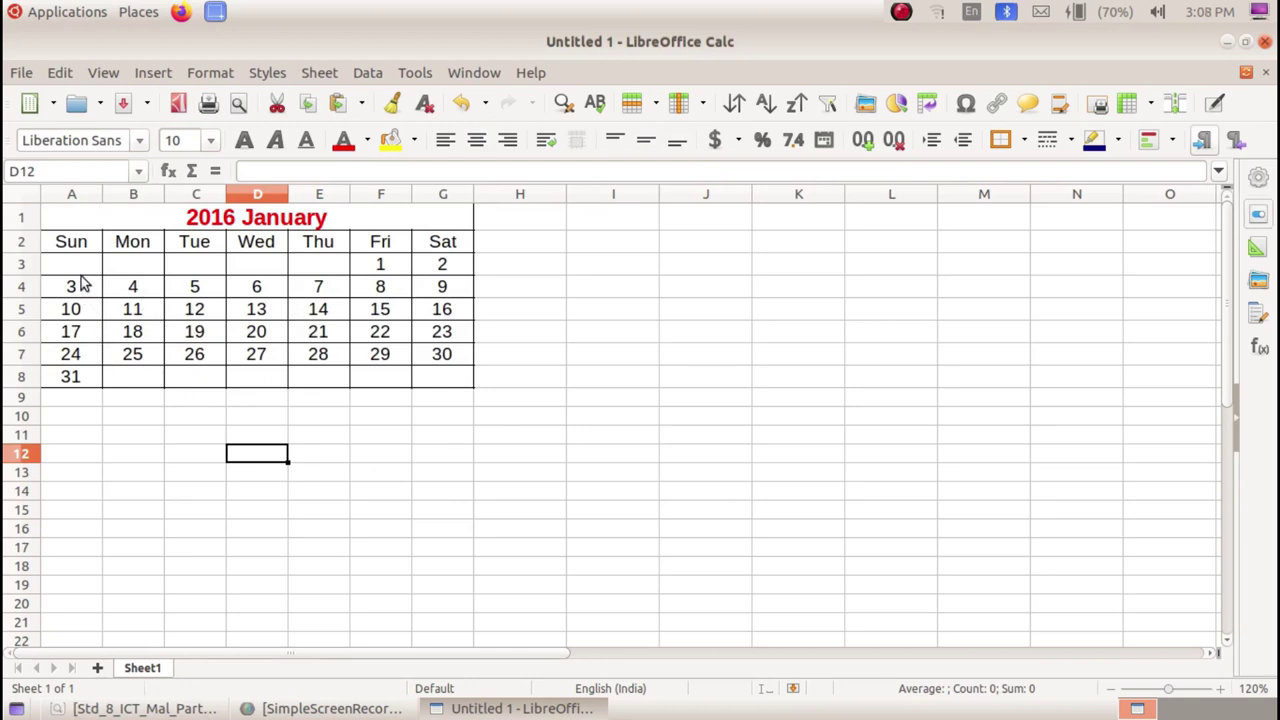
Step: Colour the Sunday dates in A4:A8 and the holiday 26 in C7 red
{"action": "left_click_drag", "start_coordinate": [84, 283], "coordinate": [85, 372]}
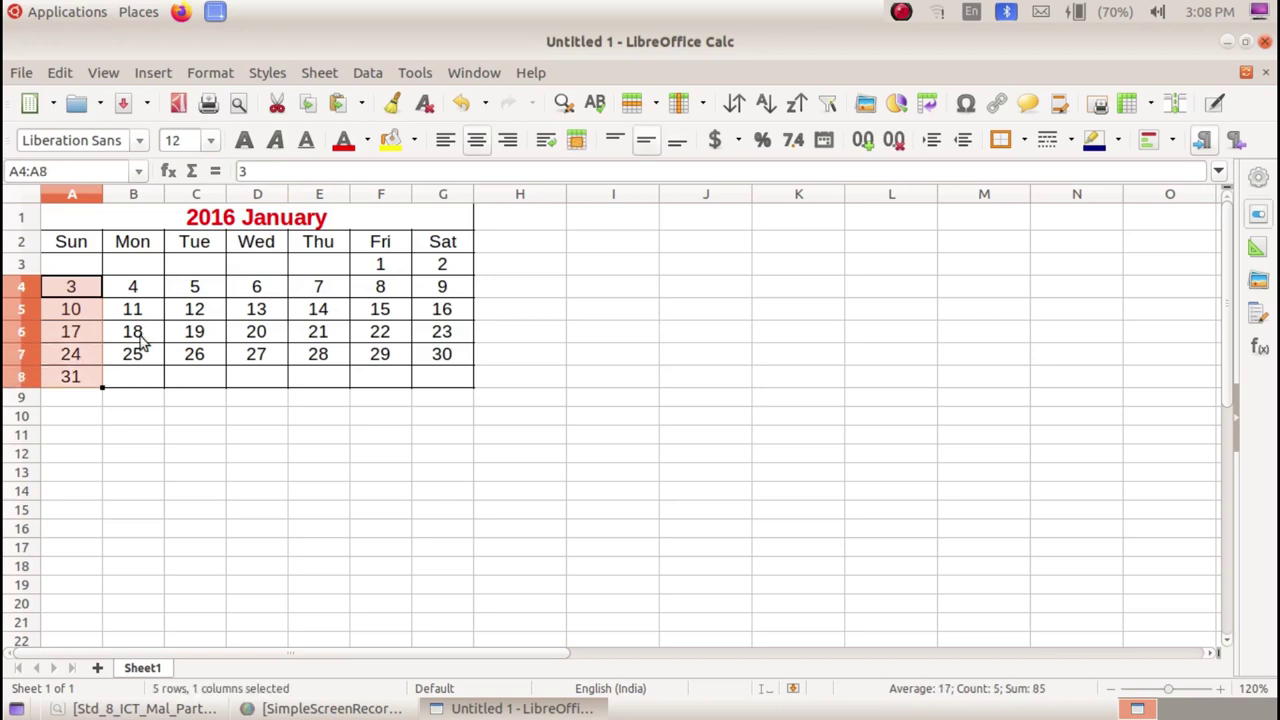
{"action": "left_click", "coordinate": [343, 145]}
{"action": "left_click", "coordinate": [242, 475]}
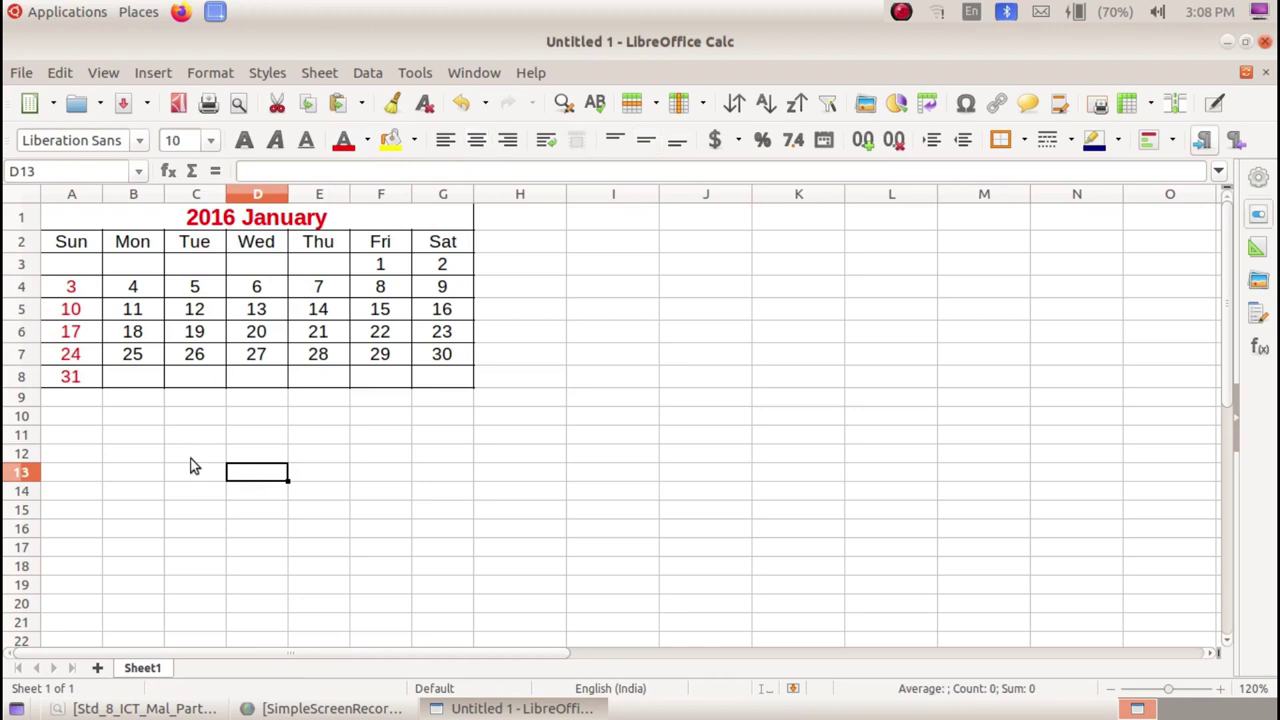
{"action": "left_click", "coordinate": [208, 356]}
{"action": "left_click", "coordinate": [343, 145]}
{"action": "left_click", "coordinate": [381, 418]}
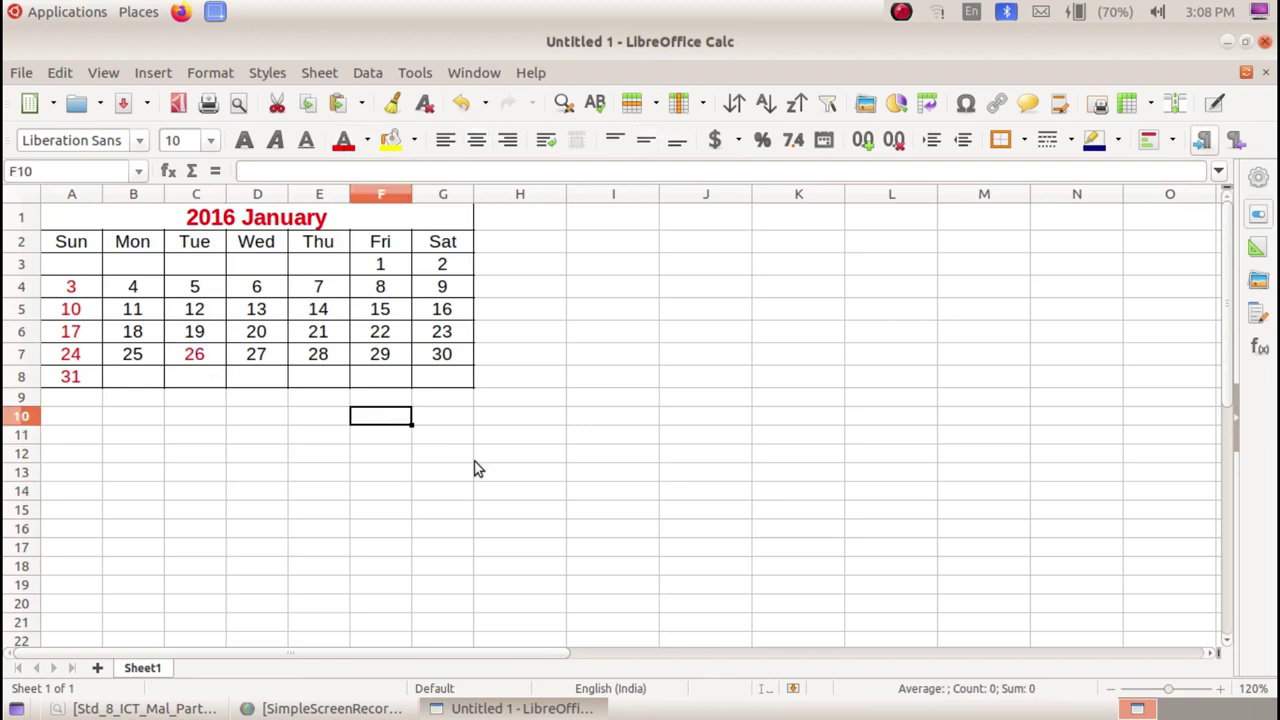
Step: In the Save dialog, browse to the home > Students_Works_8 > Docs folder
{"action": "left_click", "coordinate": [124, 104]}
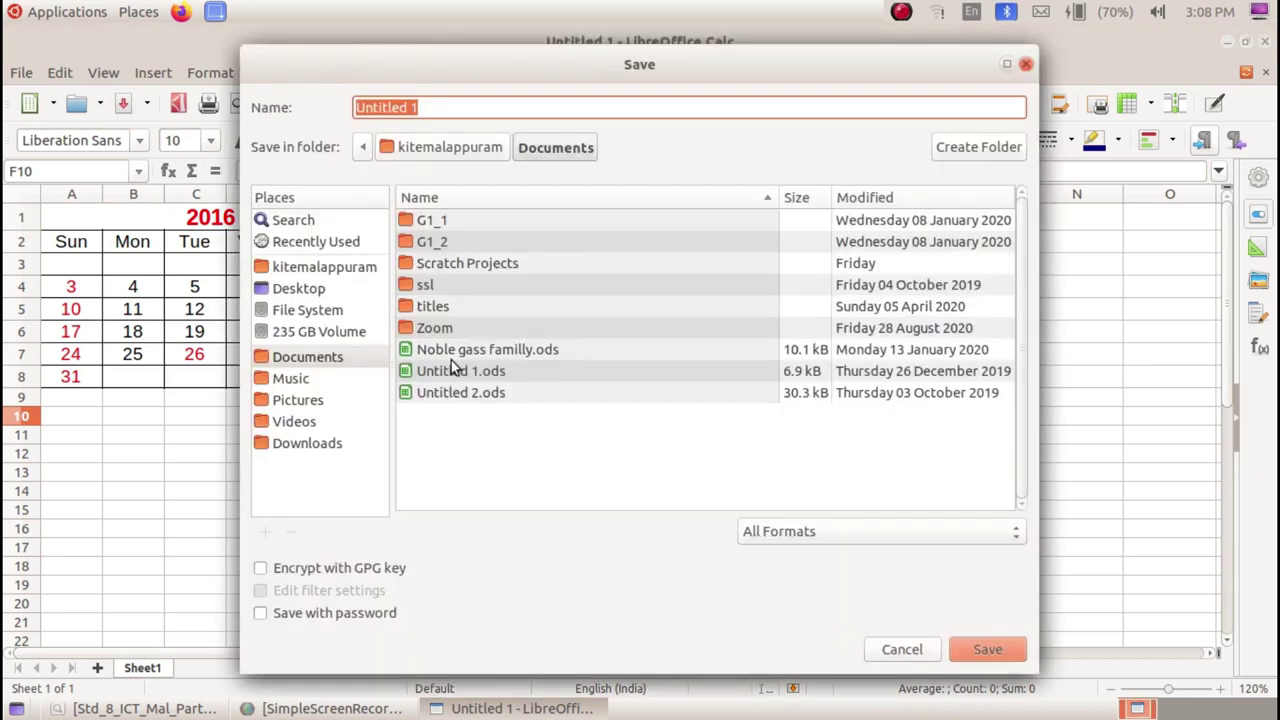
{"action": "left_click", "coordinate": [332, 270]}
{"action": "scroll", "coordinate": [562, 423], "scroll_direction": "down", "scroll_amount": 3}
{"action": "scroll", "coordinate": [555, 389], "scroll_direction": "down", "scroll_amount": 3}
{"action": "scroll", "coordinate": [555, 388], "scroll_direction": "down", "scroll_amount": 3}
{"action": "scroll", "coordinate": [555, 388], "scroll_direction": "down", "scroll_amount": 3}
{"action": "scroll", "coordinate": [555, 388], "scroll_direction": "down", "scroll_amount": 3}
{"action": "scroll", "coordinate": [555, 395], "scroll_direction": "down", "scroll_amount": 3}
{"action": "scroll", "coordinate": [559, 415], "scroll_direction": "down", "scroll_amount": 3}
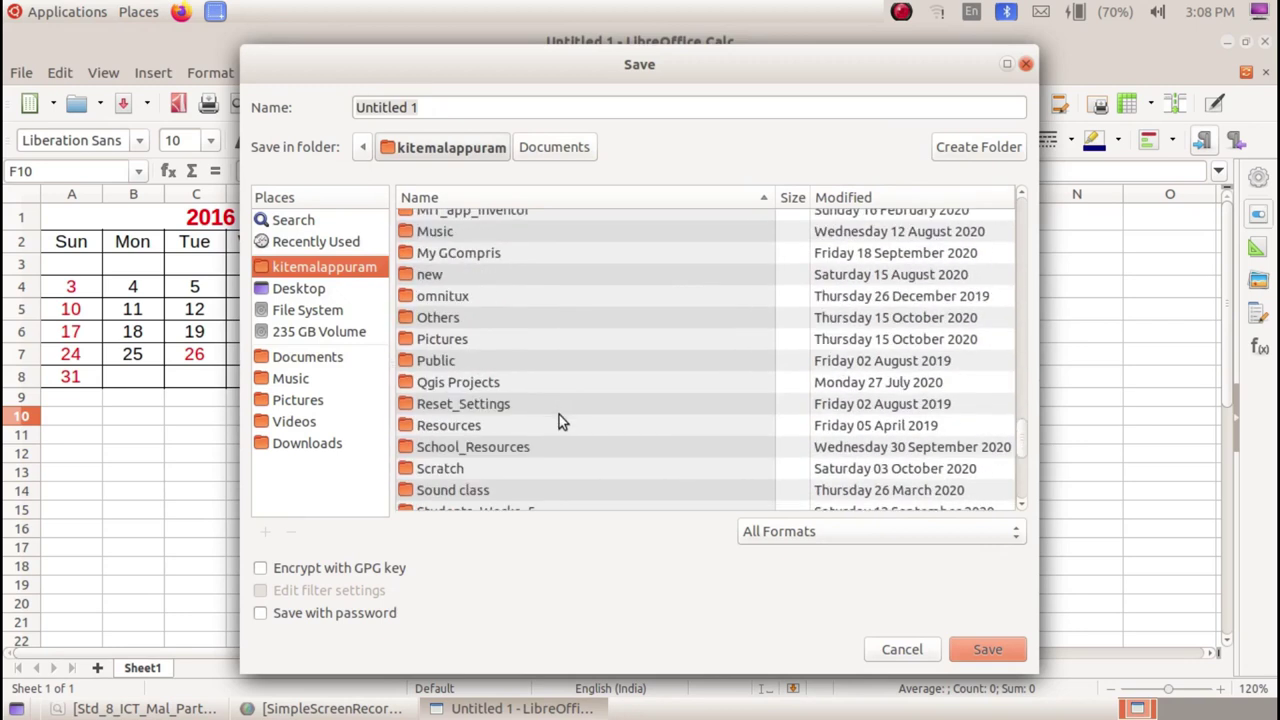
{"action": "scroll", "coordinate": [561, 423], "scroll_direction": "down", "scroll_amount": 3}
{"action": "double_click", "coordinate": [564, 404]}
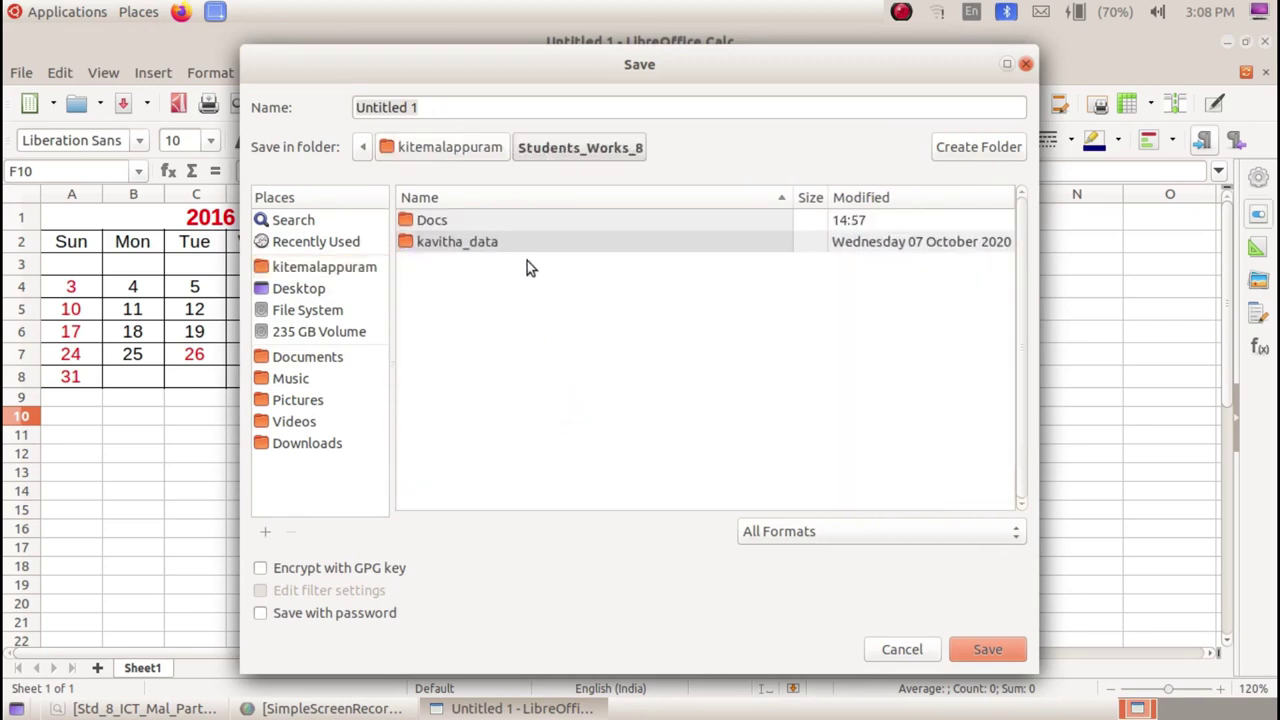
{"action": "double_click", "coordinate": [517, 220]}
Step: Replace the default file name with w1 and save the calendar as w1.ods
{"action": "left_click_drag", "start_coordinate": [451, 108], "coordinate": [279, 105]}
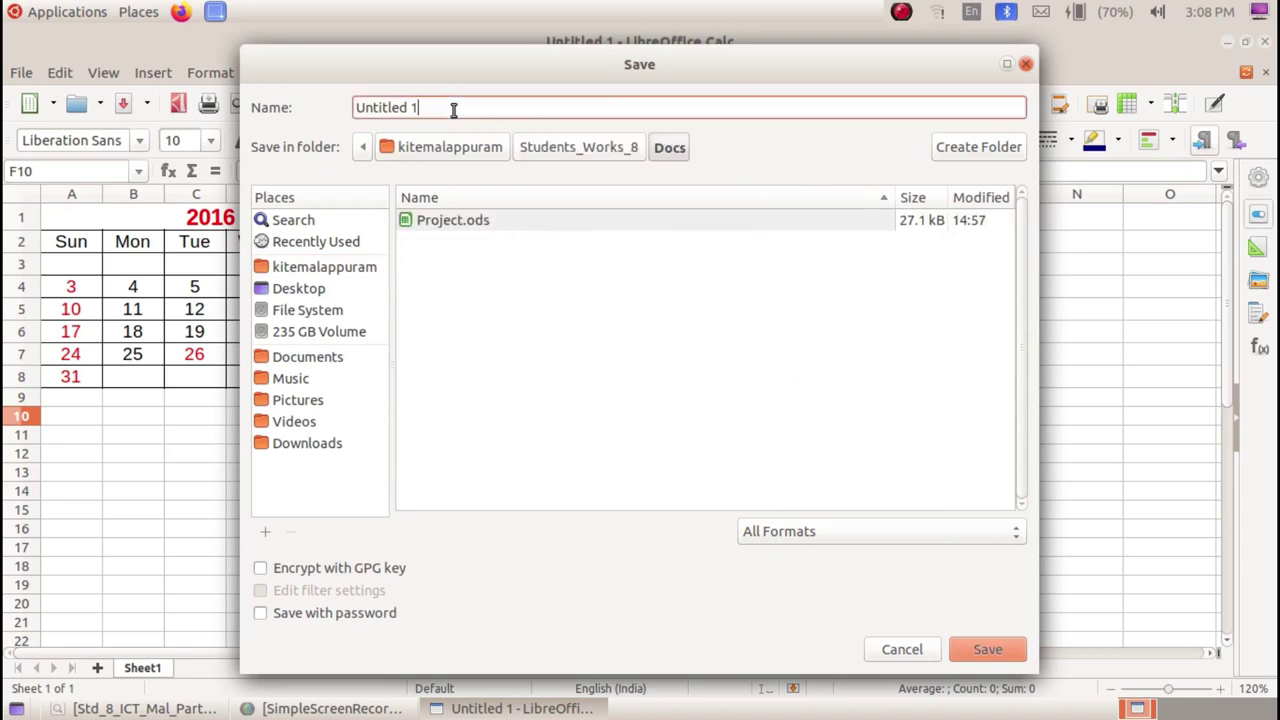
{"action": "type", "text": "w1"}
{"action": "left_click", "coordinate": [981, 645]}
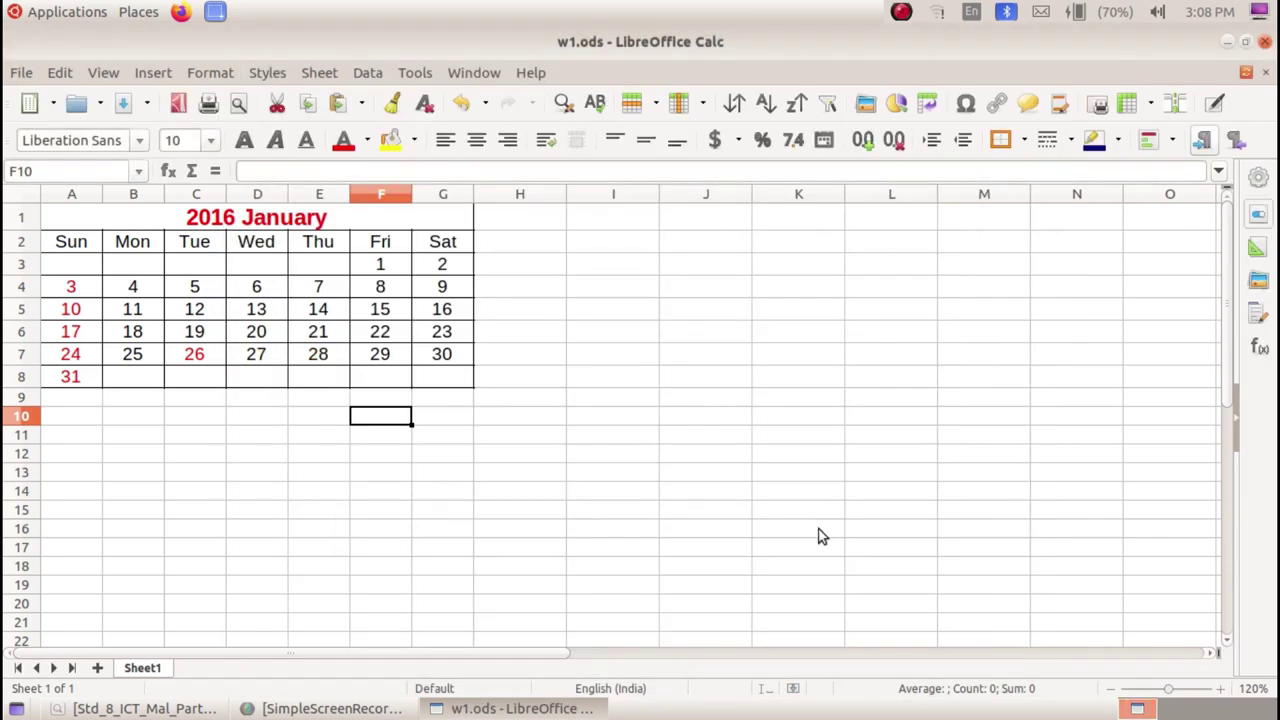